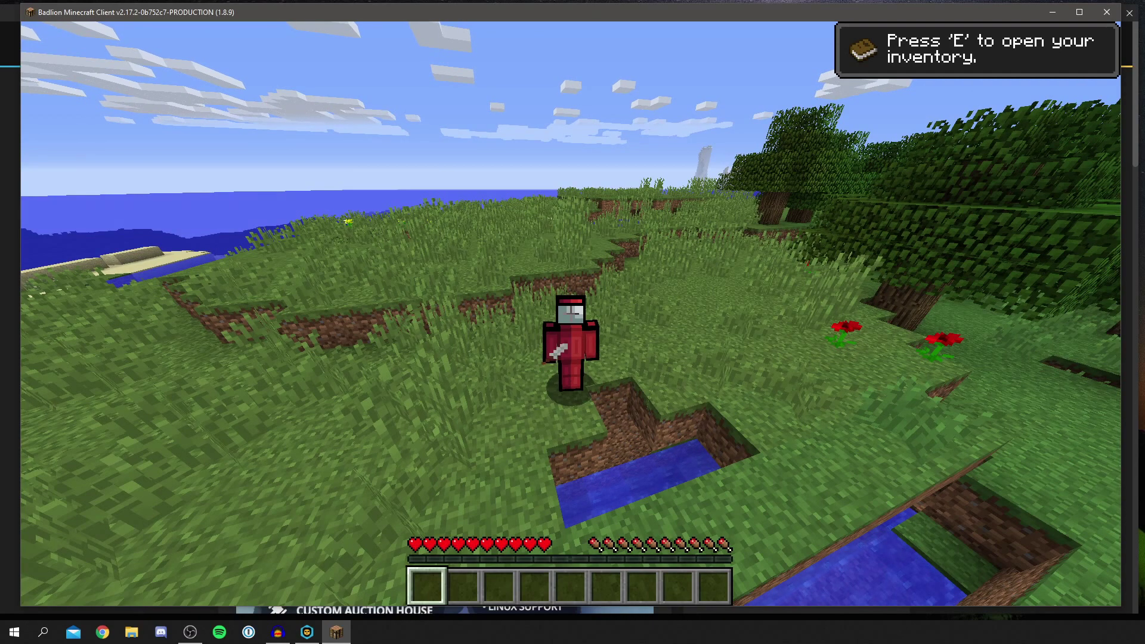
Close the running Minecraft game window with Alt+F4 to return to the desktop.
mouse_move(572, 323)
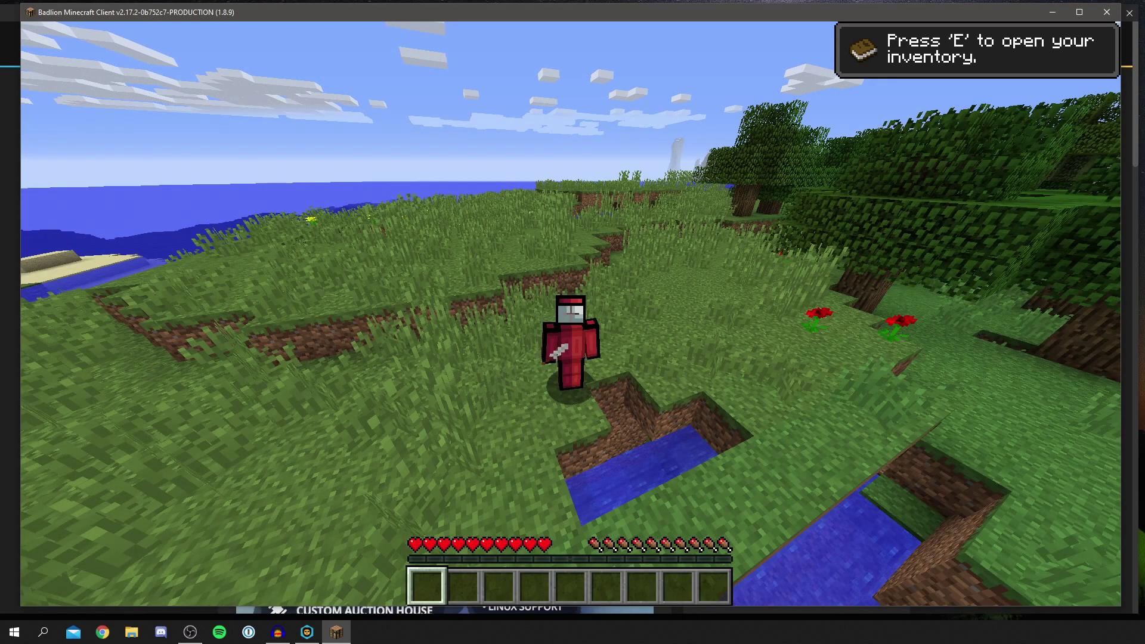
key(alt+F4)
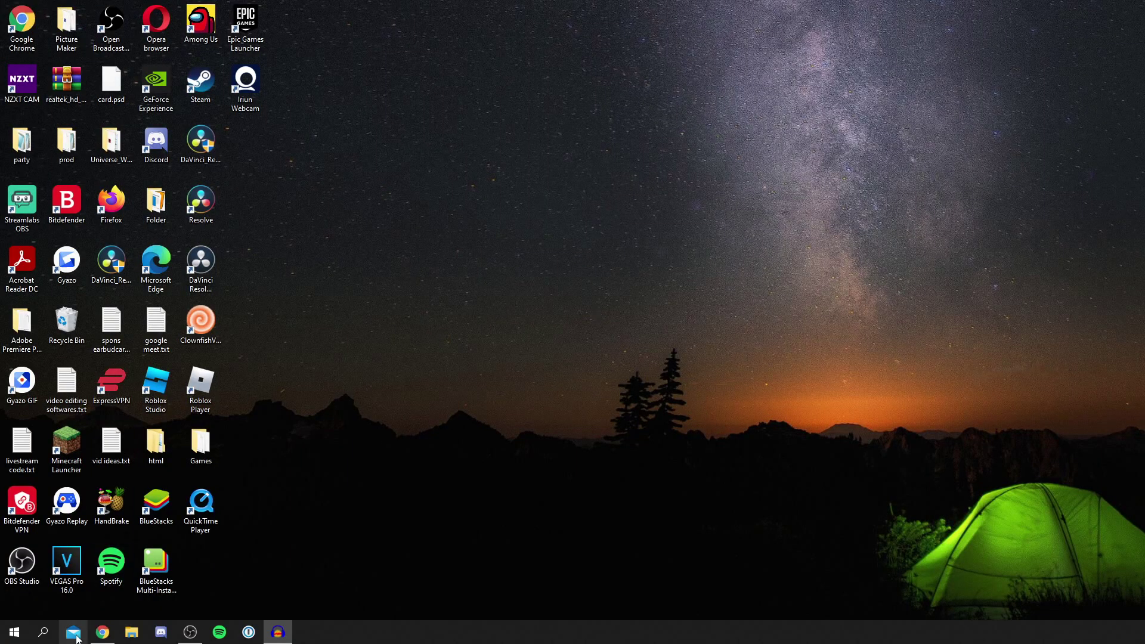
Search Google in Chrome for 'badlion client' and open the official Badlion Client site.
click(103, 632)
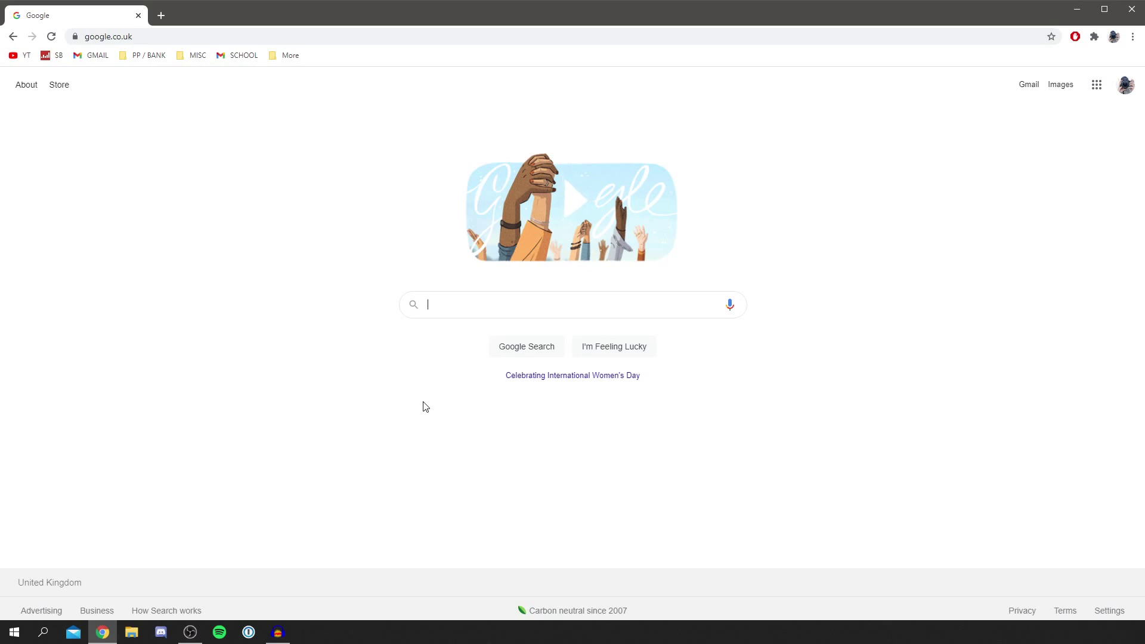
text(badlion client)
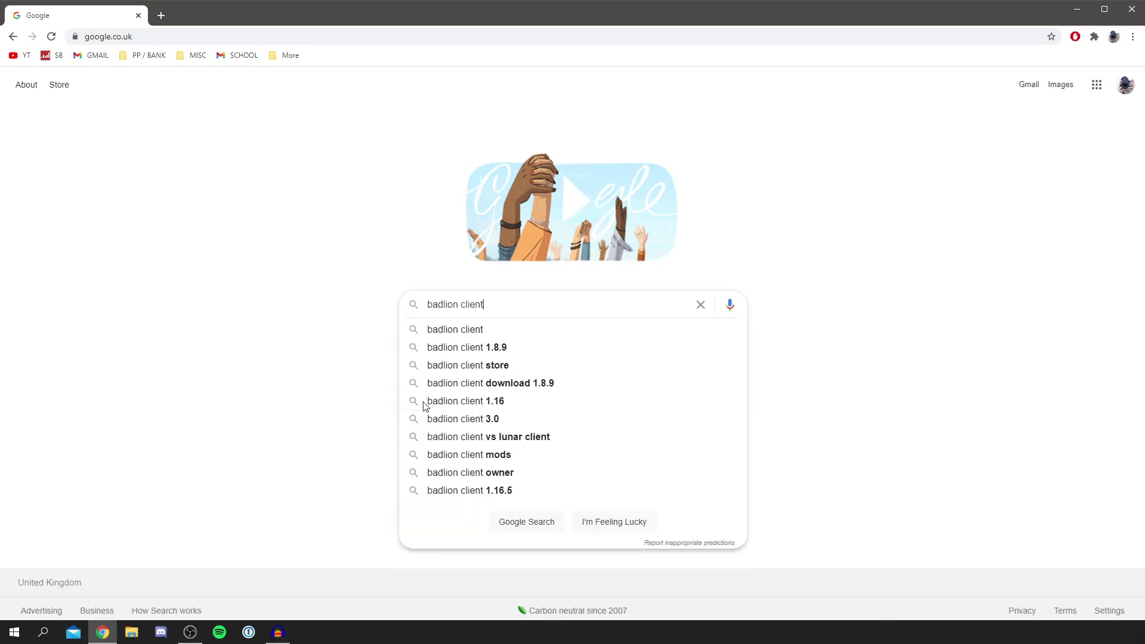
key(Return)
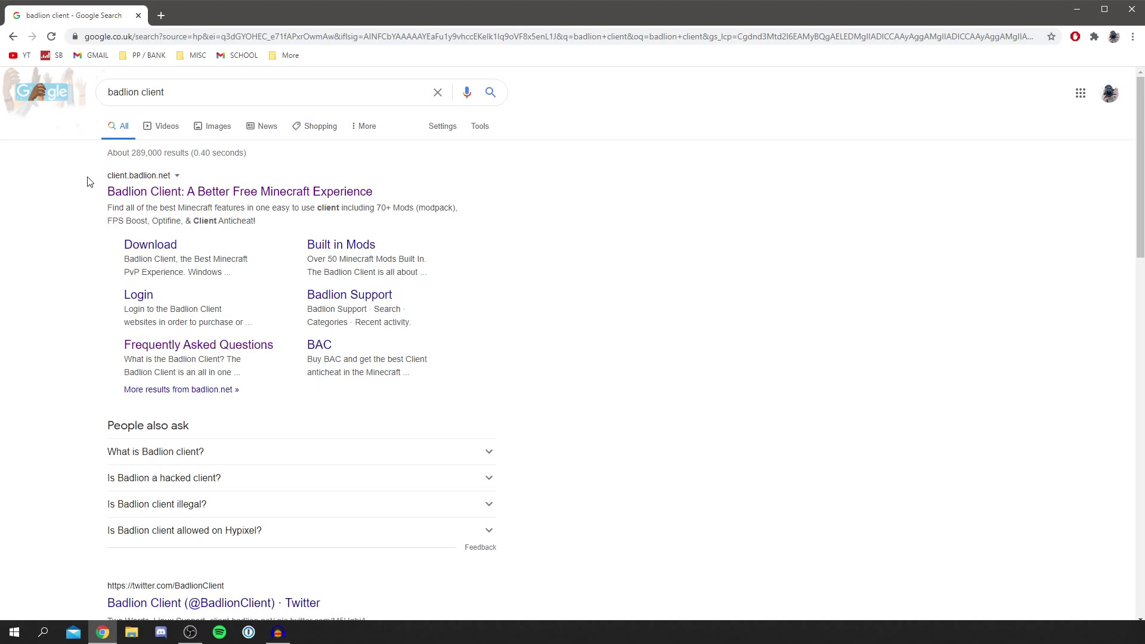
click(138, 196)
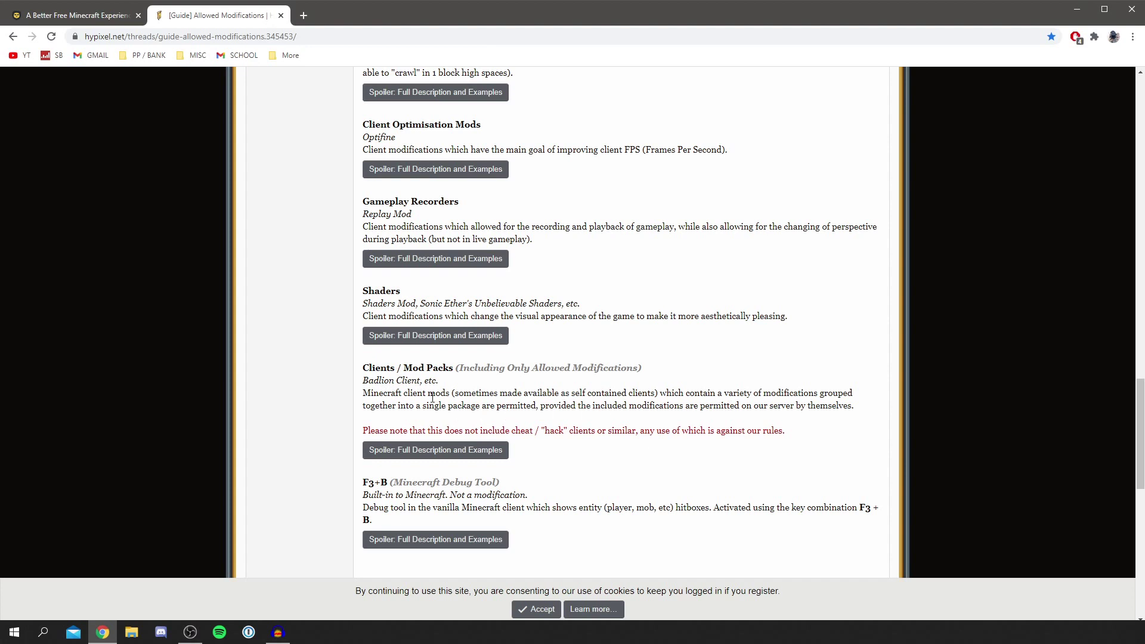
click(281, 15)
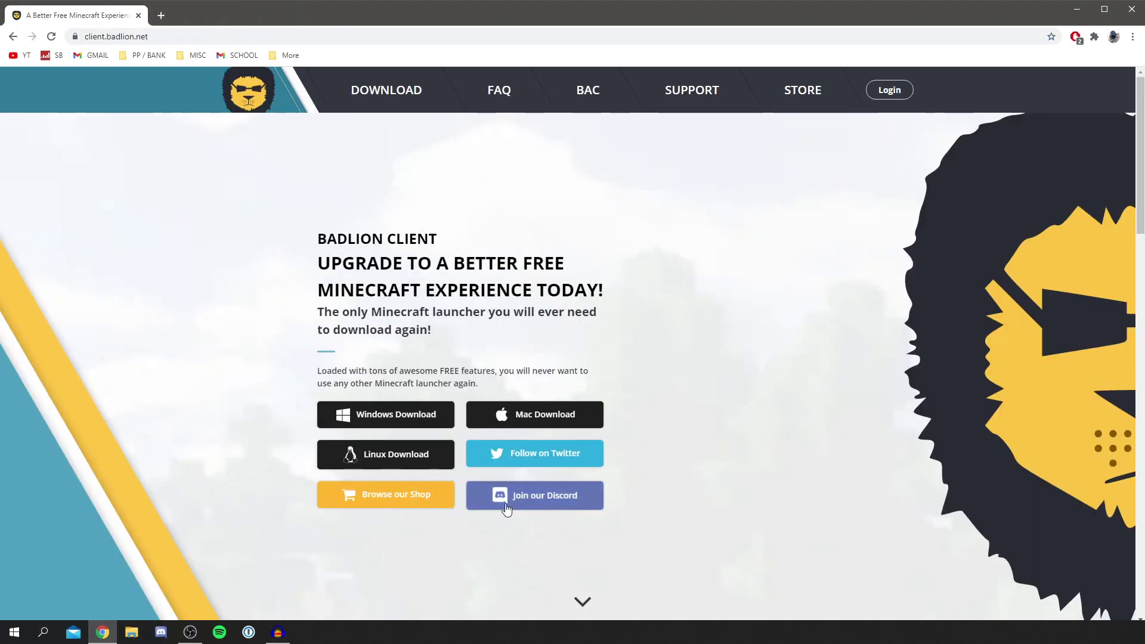
Download the recommended Windows x64 Badlion Client Setup .exe and open it.
click(390, 417)
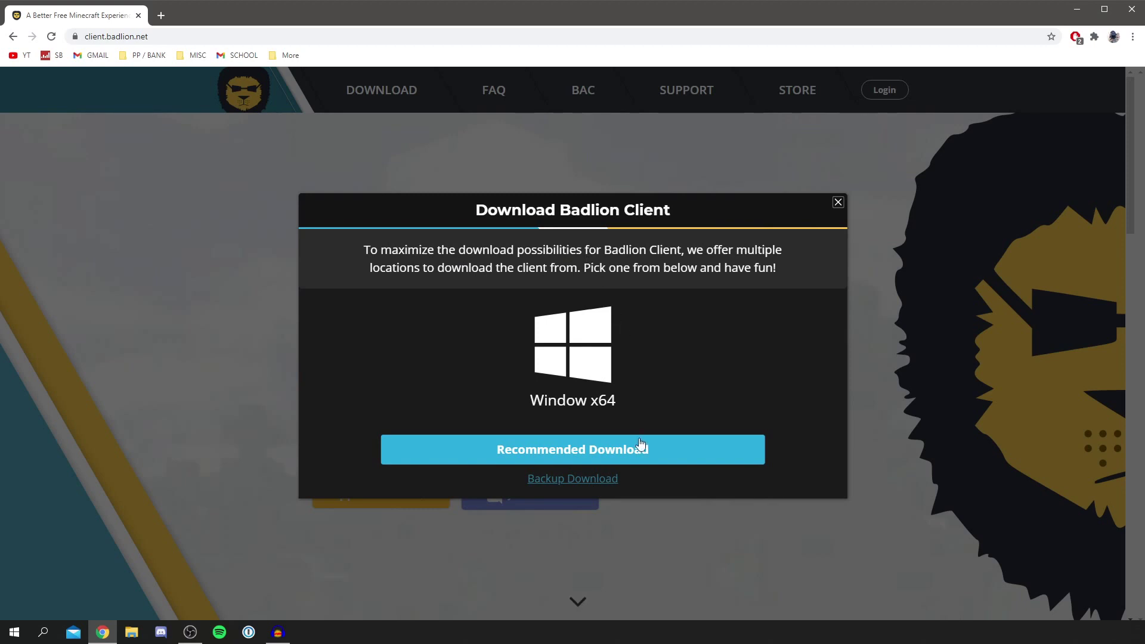
click(617, 449)
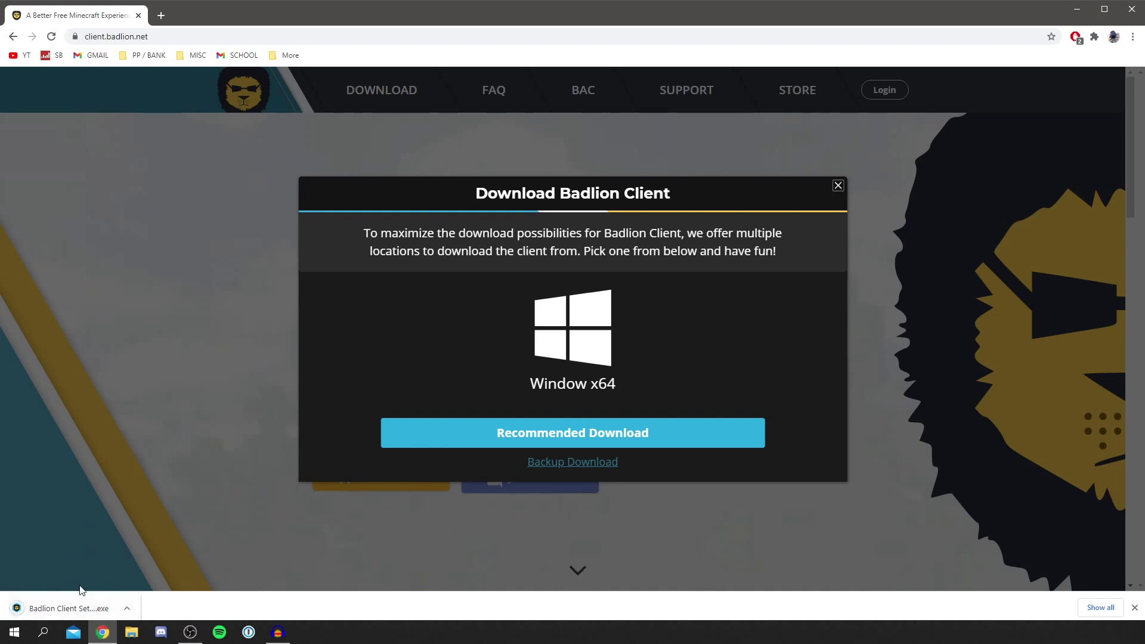
click(59, 608)
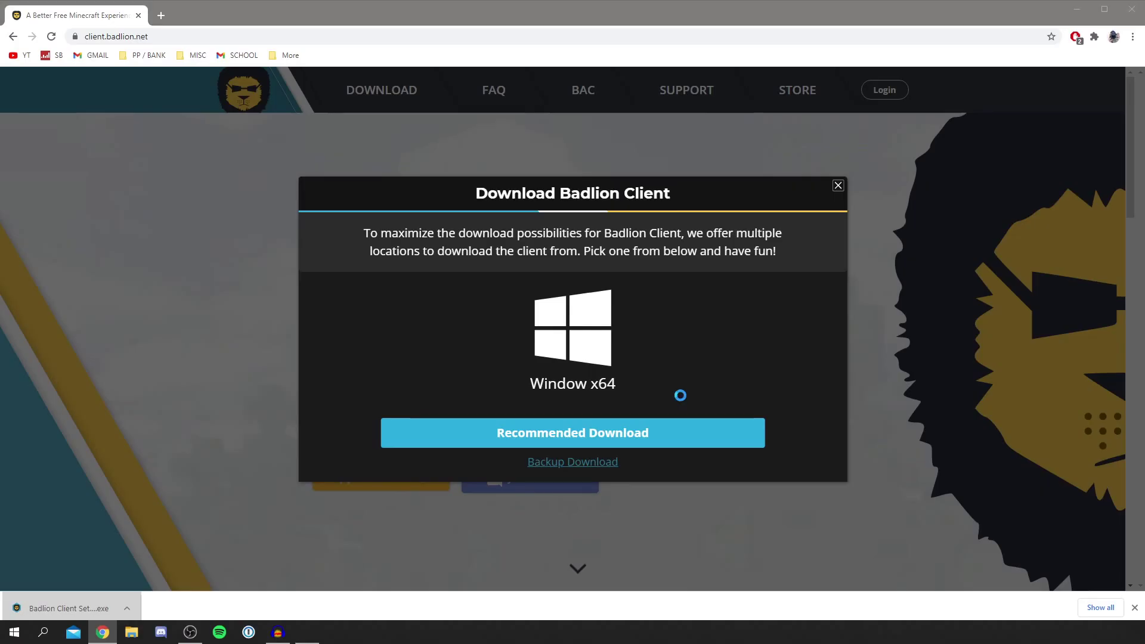
Install Badlion Client into the default folder after accepting the license, finishing with Run Badlion Client ticked.
drag(675, 210, 516, 209)
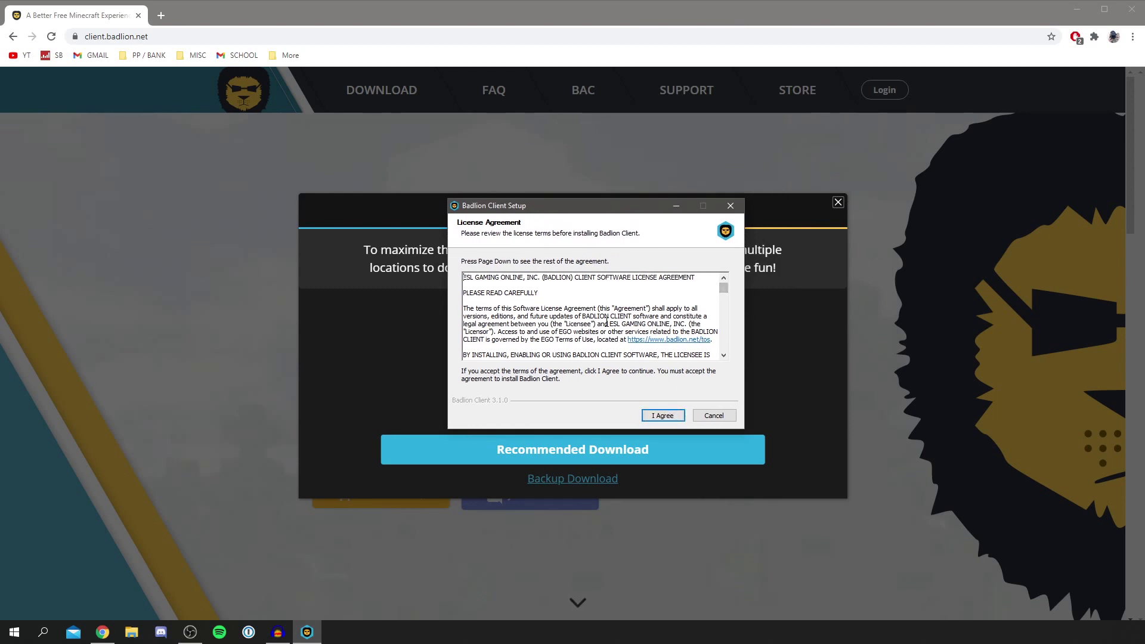
drag(724, 288, 724, 346)
click(665, 417)
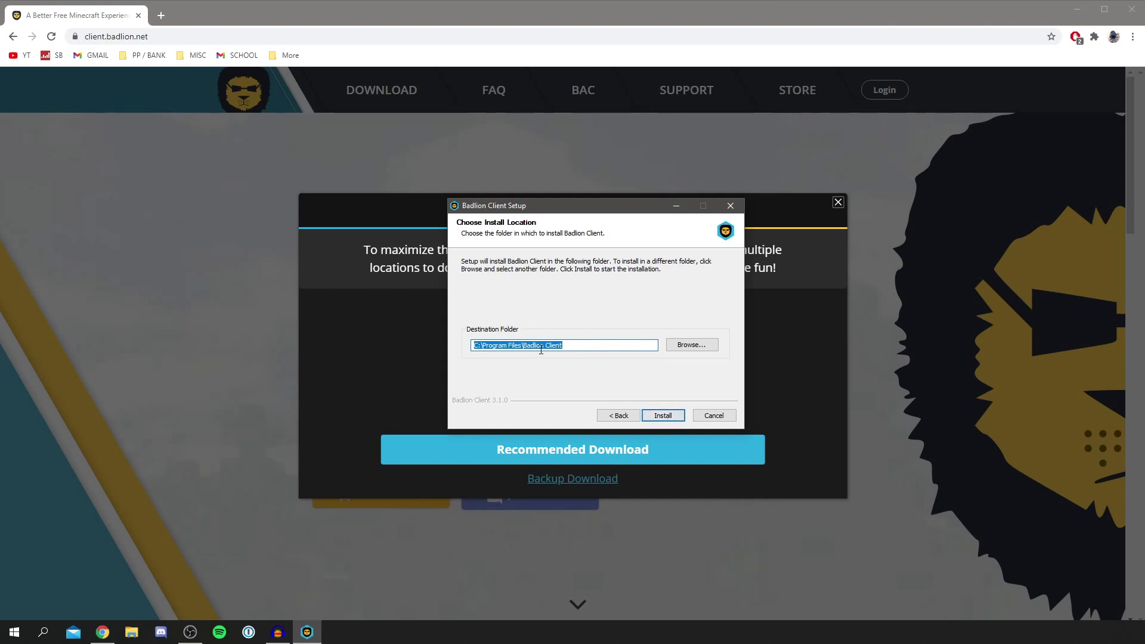
click(663, 415)
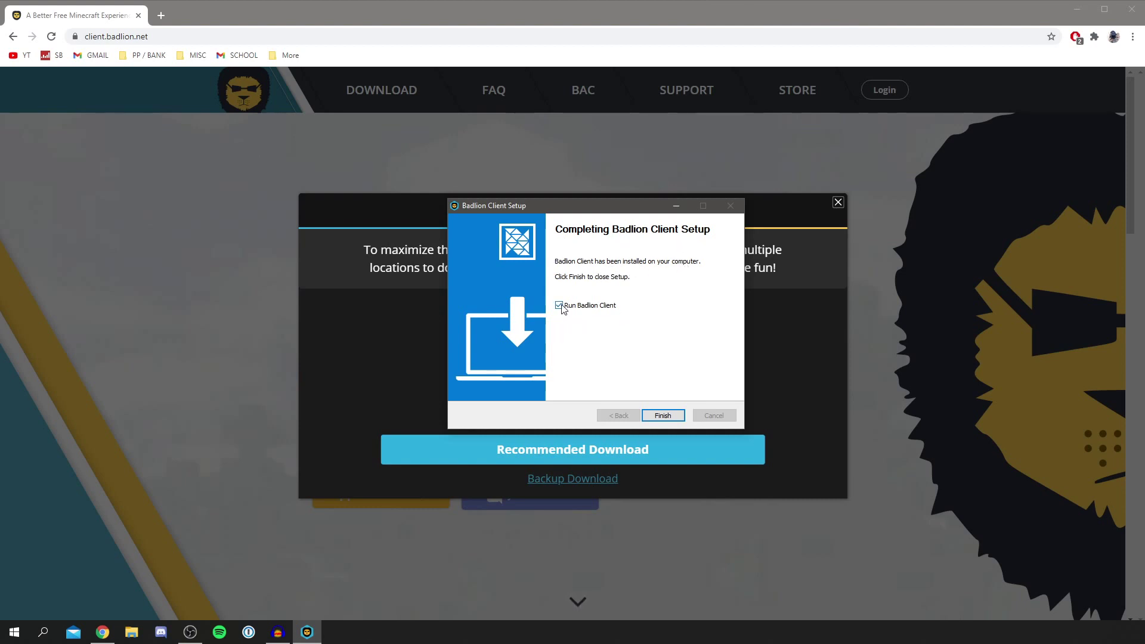
click(678, 417)
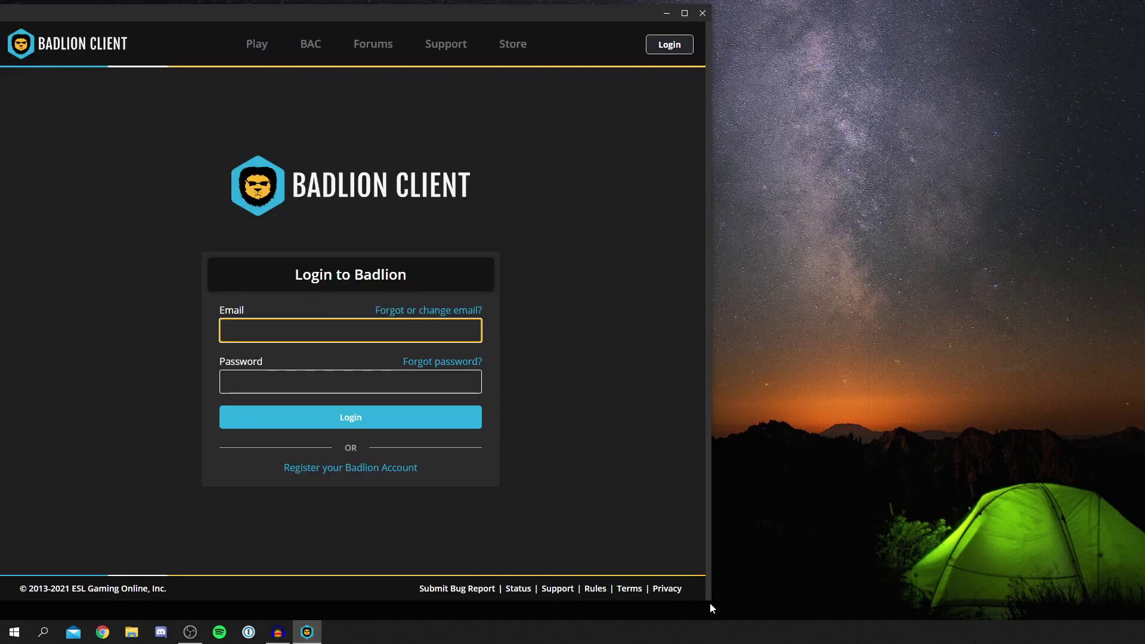
Widen the Badlion Client launcher window to nearly full screen width.
drag(709, 599, 1136, 612)
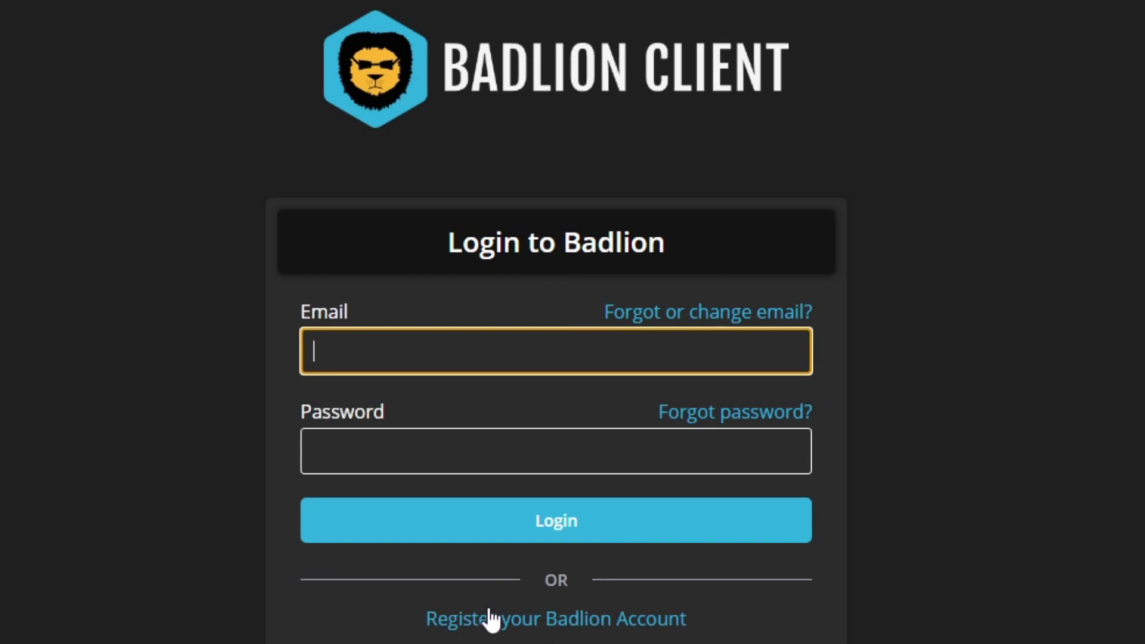
Switch to the Register for Badlion form and choose Add Account from the Minecraft Account list.
click(648, 629)
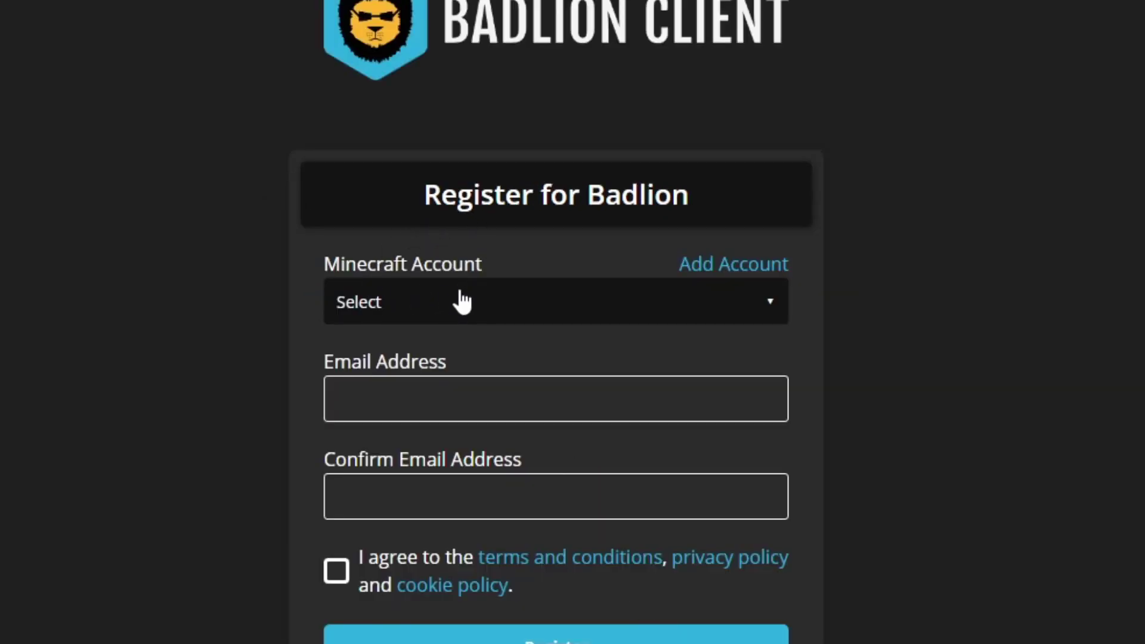
click(463, 302)
click(478, 194)
click(441, 304)
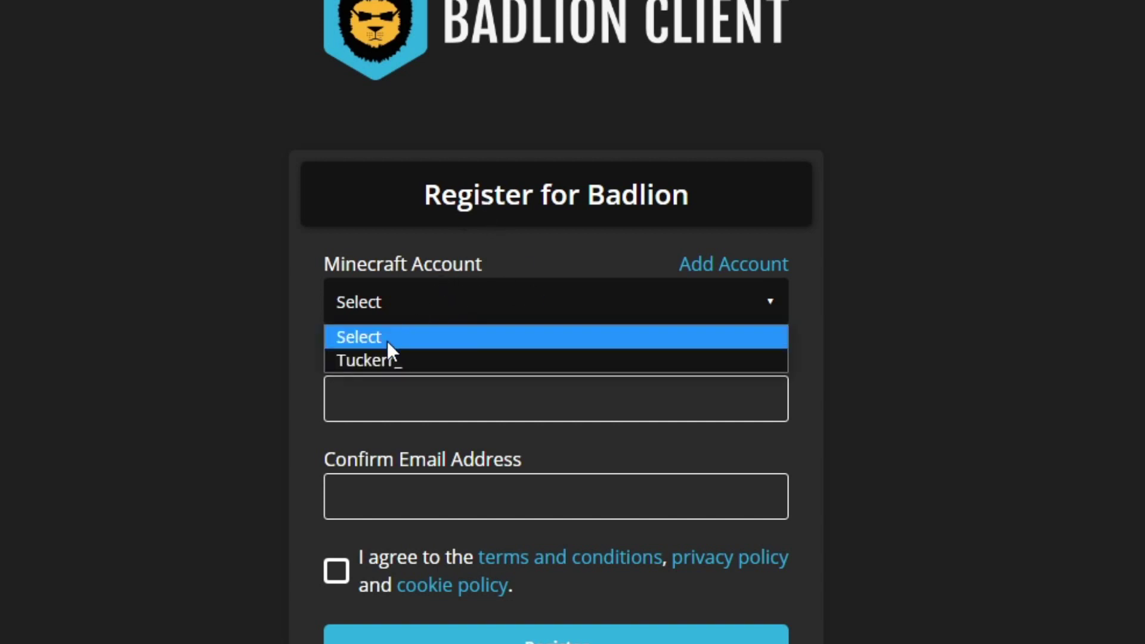
click(496, 202)
click(694, 264)
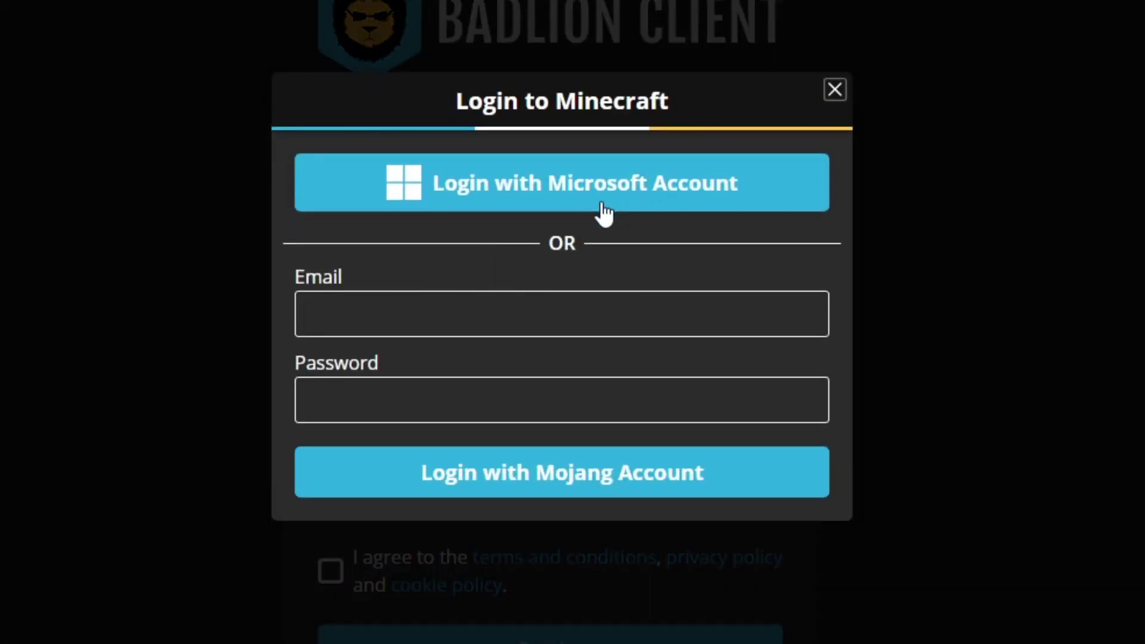
Start a Microsoft sign-in, then cancel it and close the Minecraft login dialog.
click(507, 204)
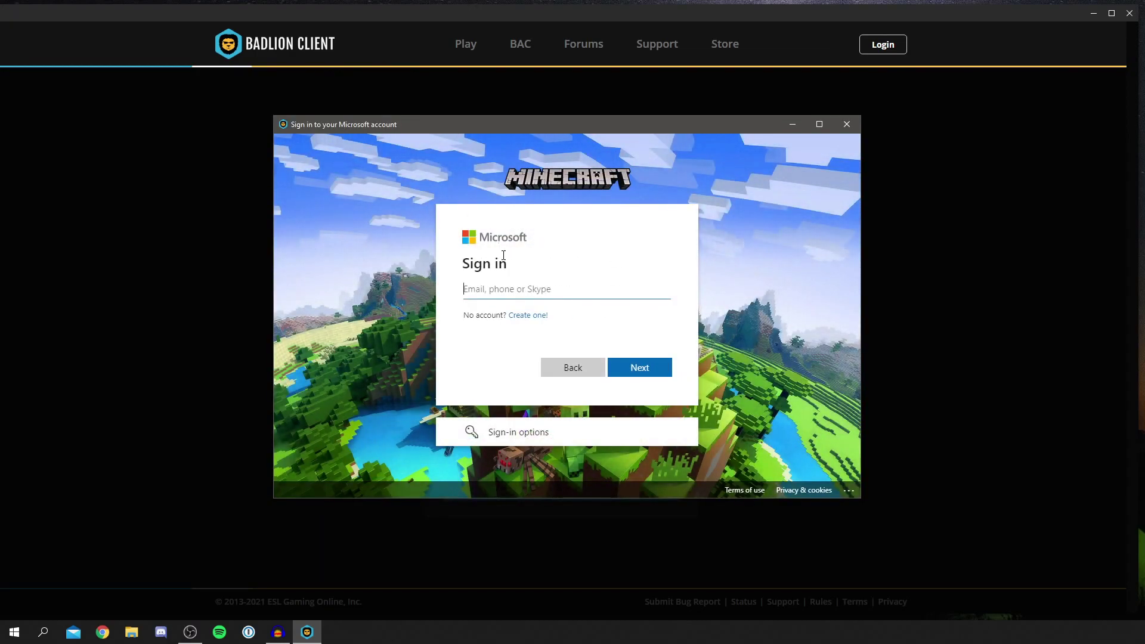
click(527, 294)
click(846, 125)
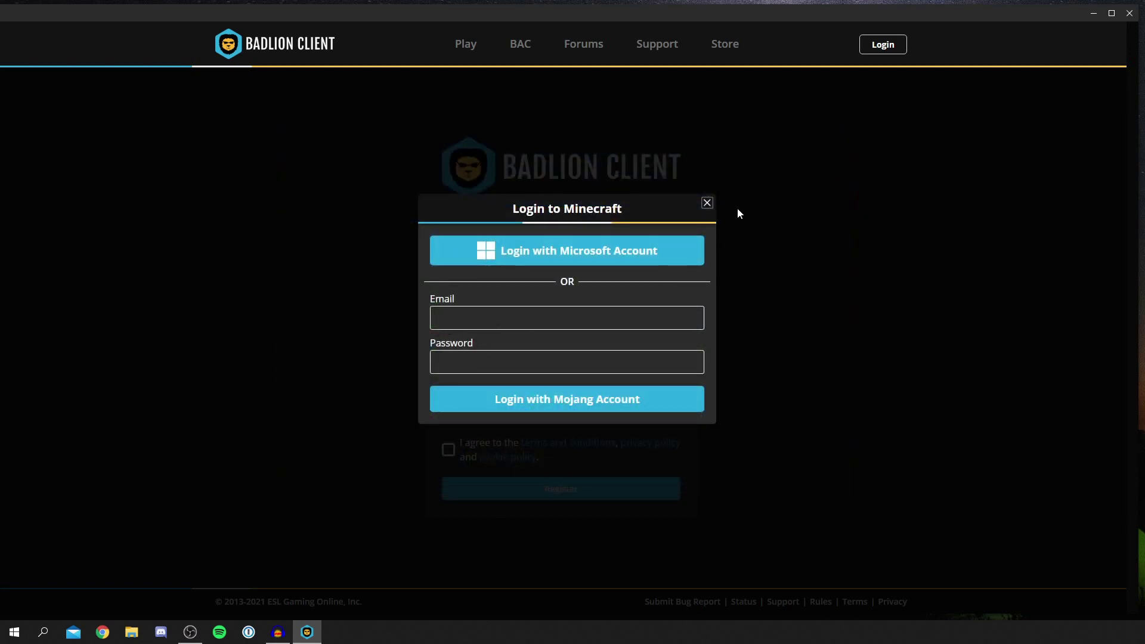
click(706, 204)
Select the existing Minecraft account, enter the email address, and acknowledge the successful registration.
click(512, 313)
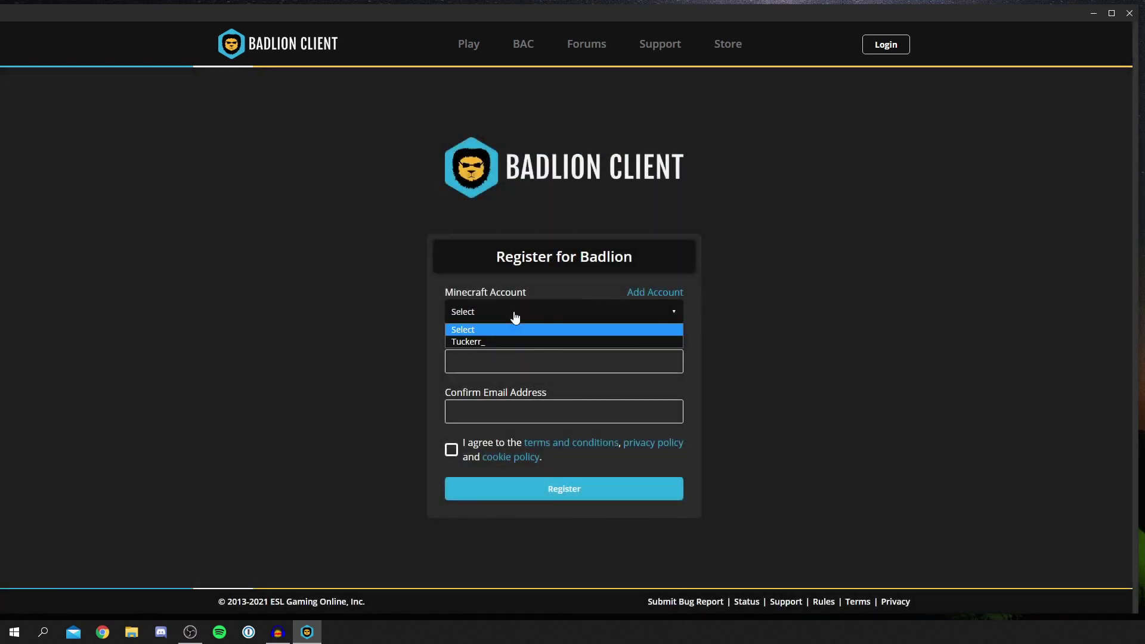
click(468, 341)
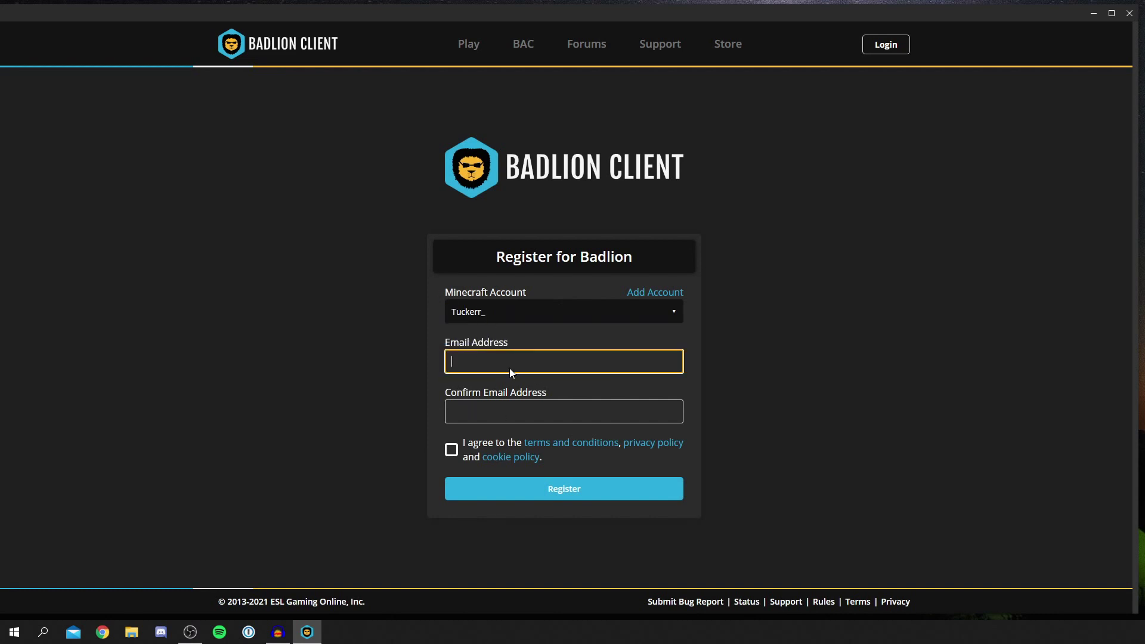
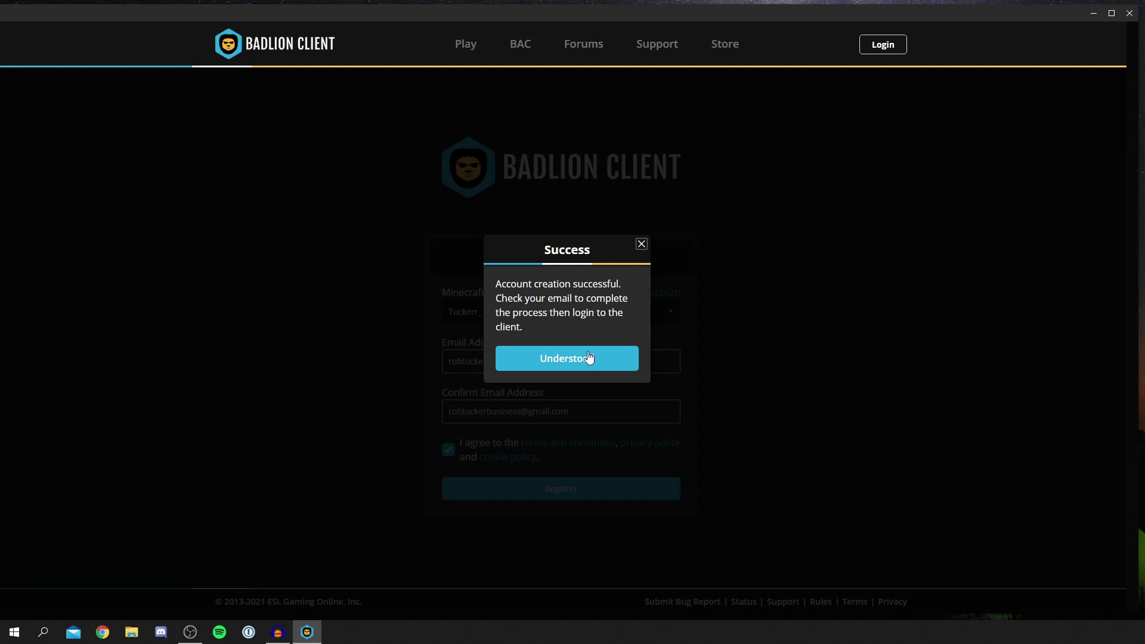
click(564, 367)
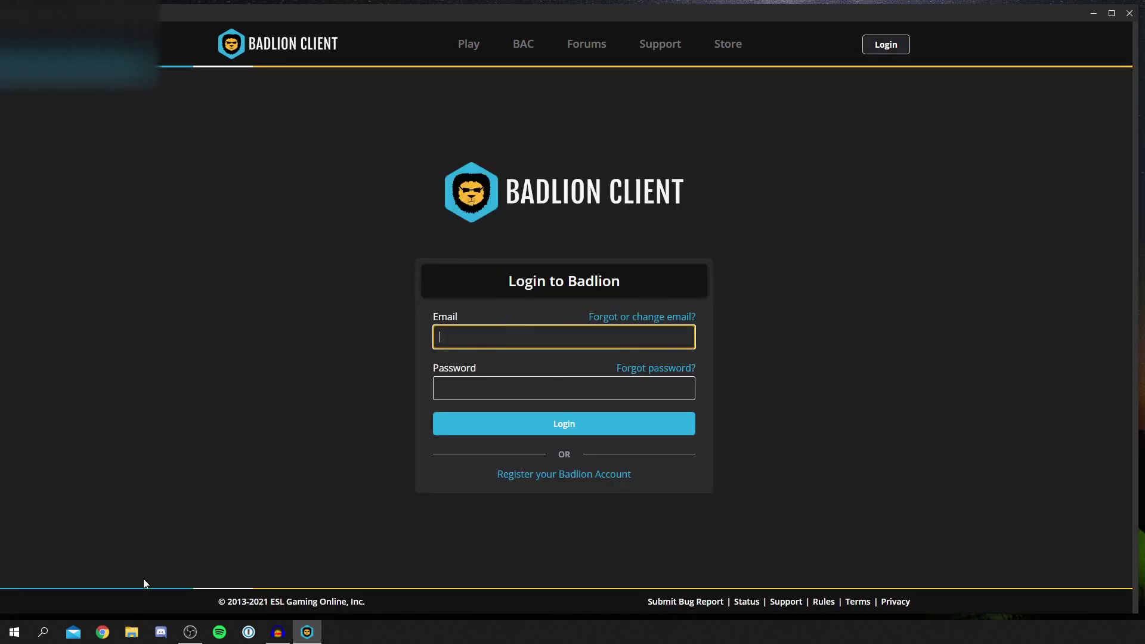
On the registration page, set the birth month to September and pick the birth day.
click(109, 634)
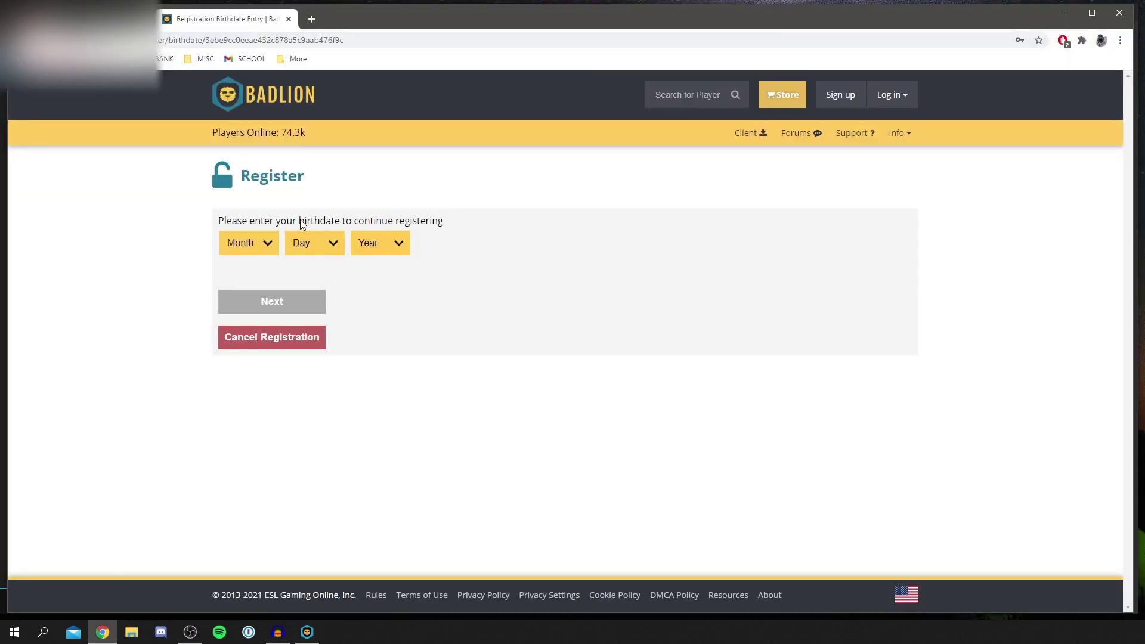
click(247, 242)
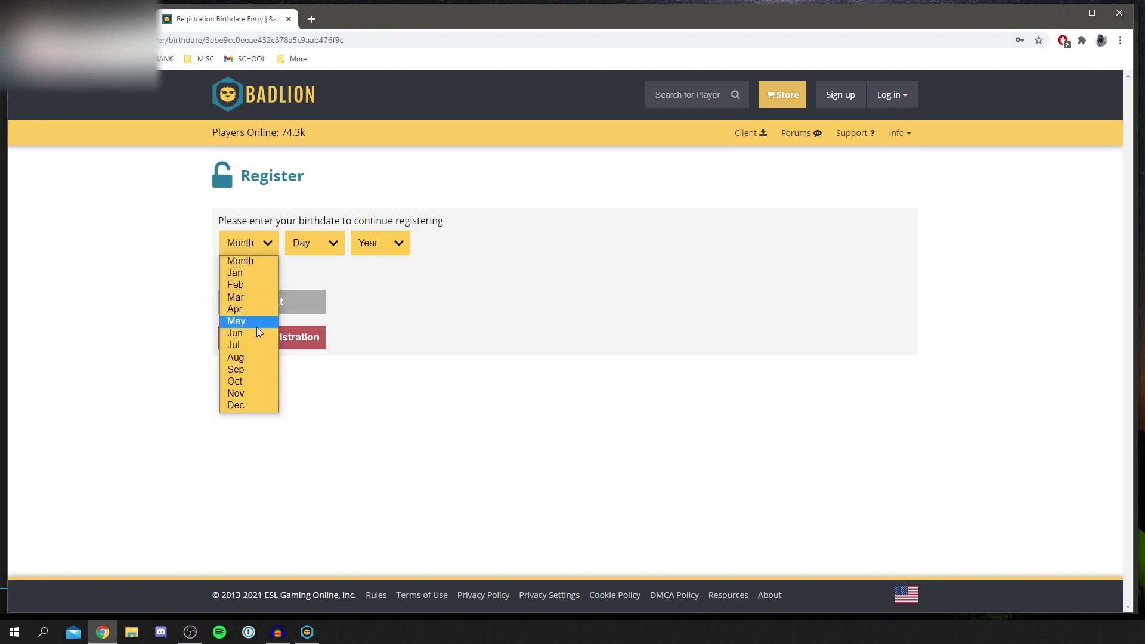
click(256, 370)
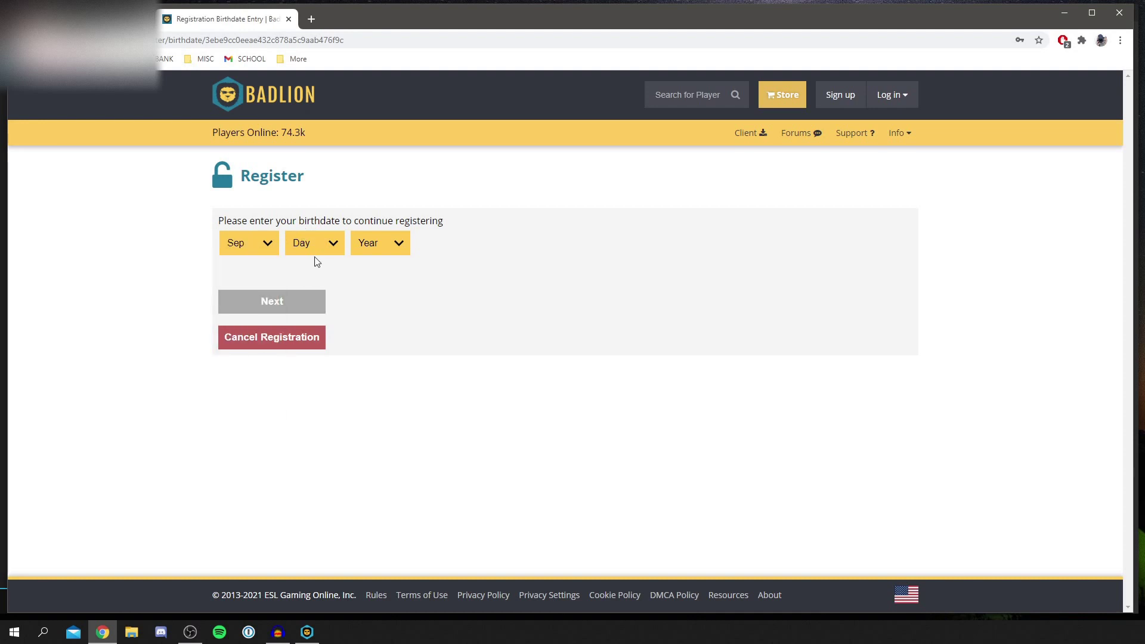
click(316, 250)
scroll(318, 449, down, 3)
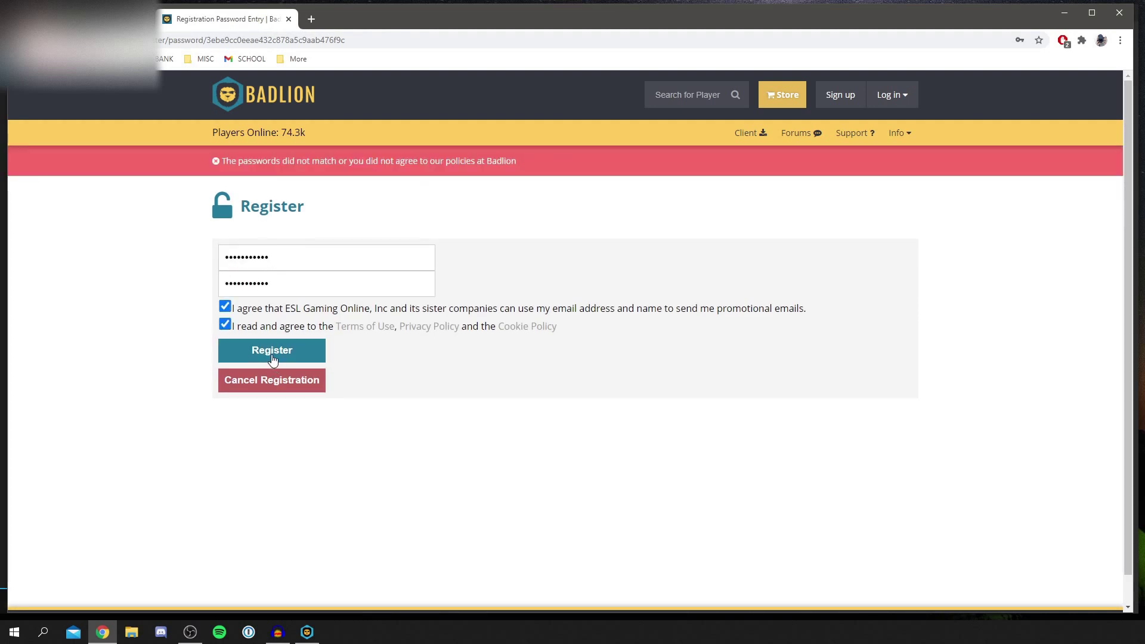
Submit the registration, save the new password in Chrome, and close the browser.
click(270, 358)
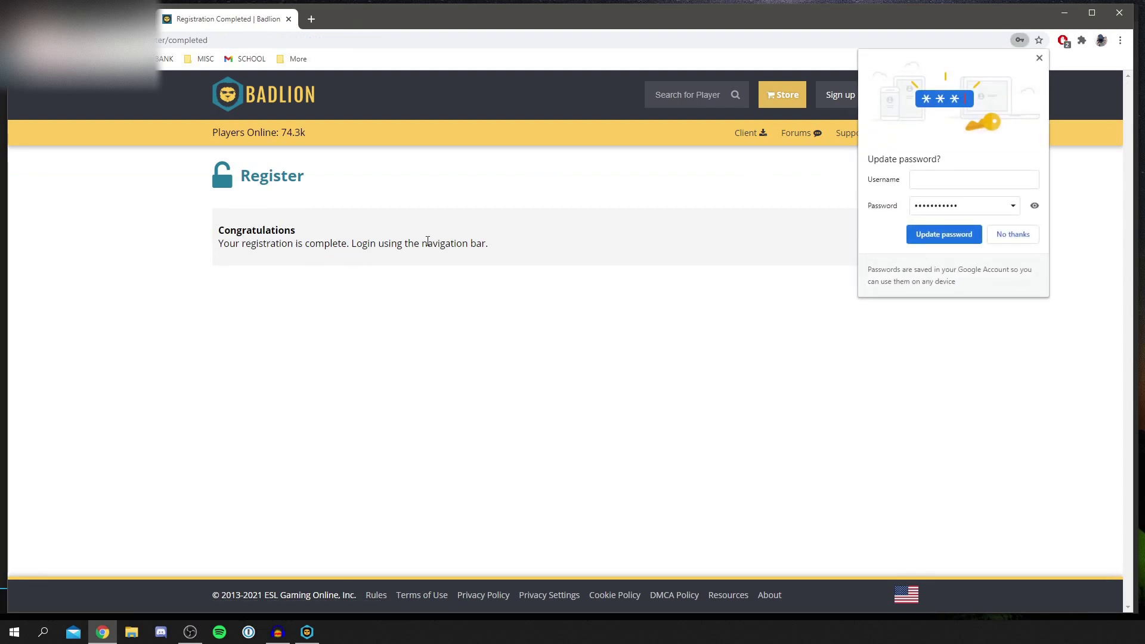
click(944, 233)
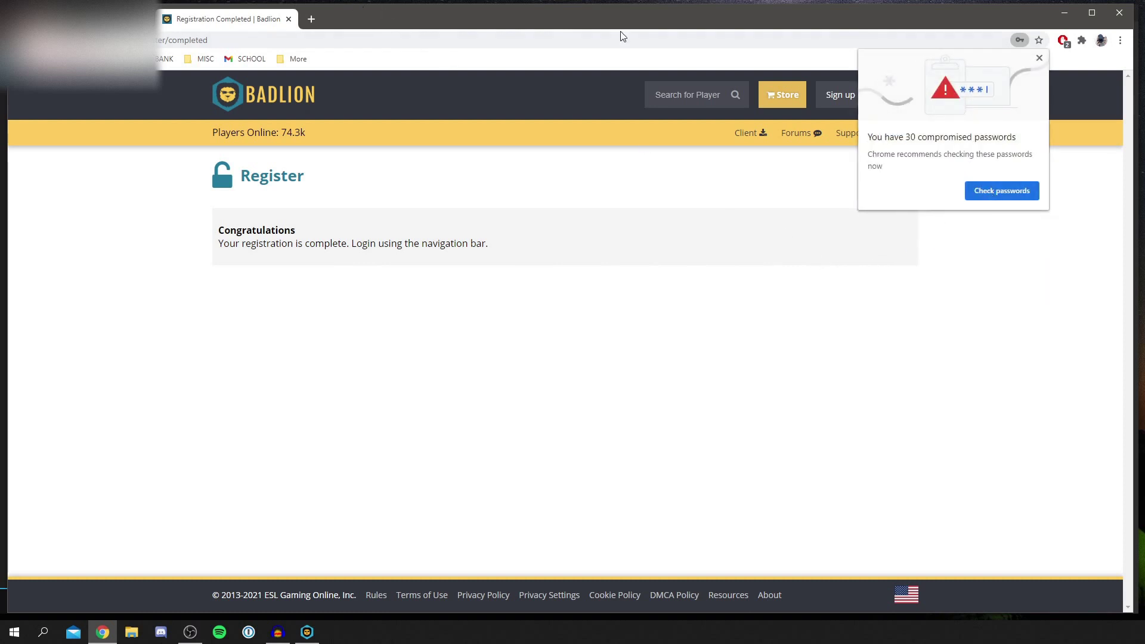
click(1120, 13)
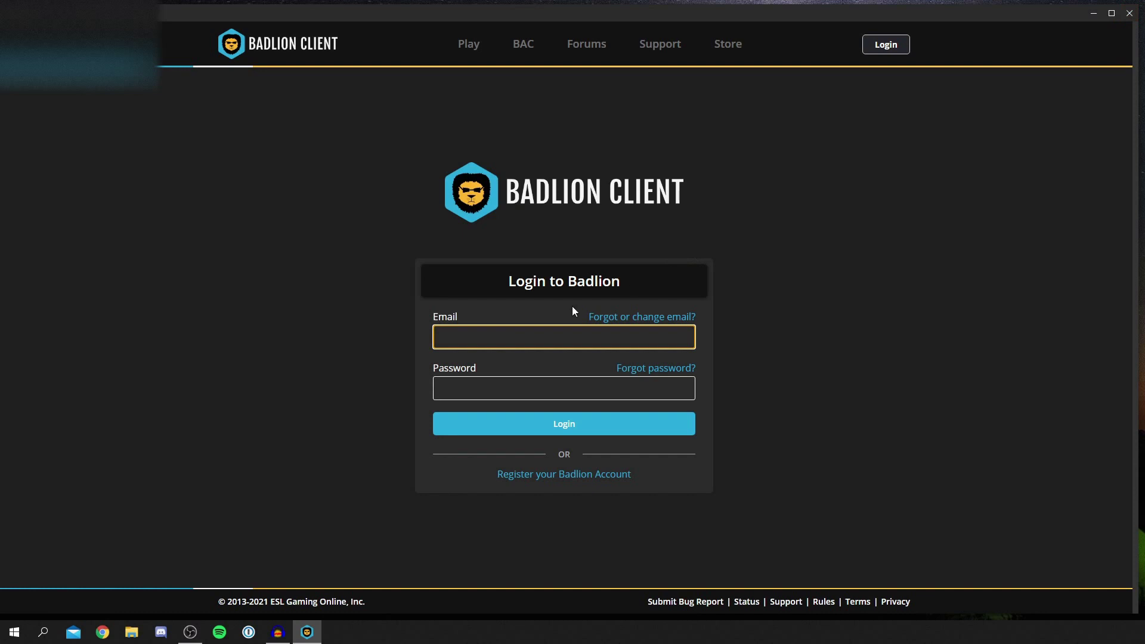
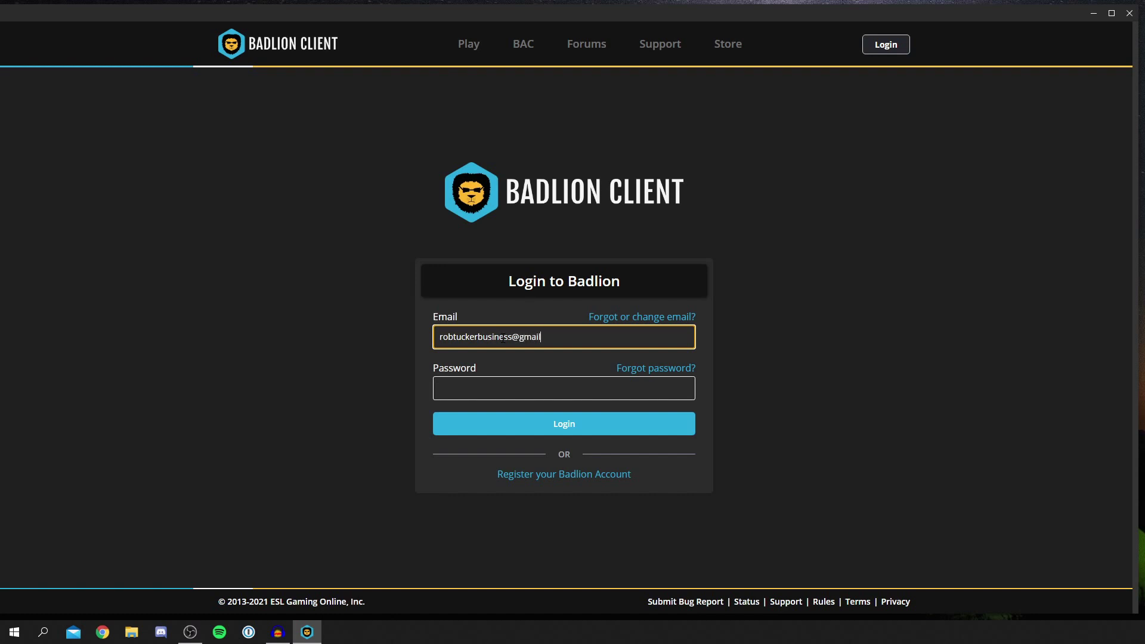
Log in to Badlion with the account email address and password.
key(Tab)
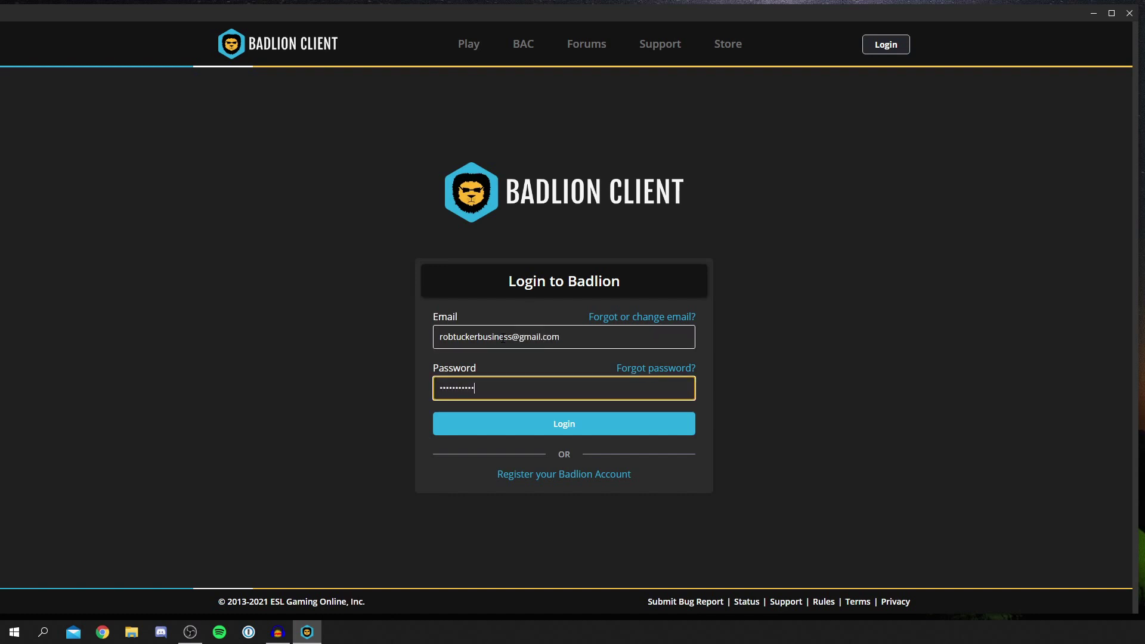
key(Return)
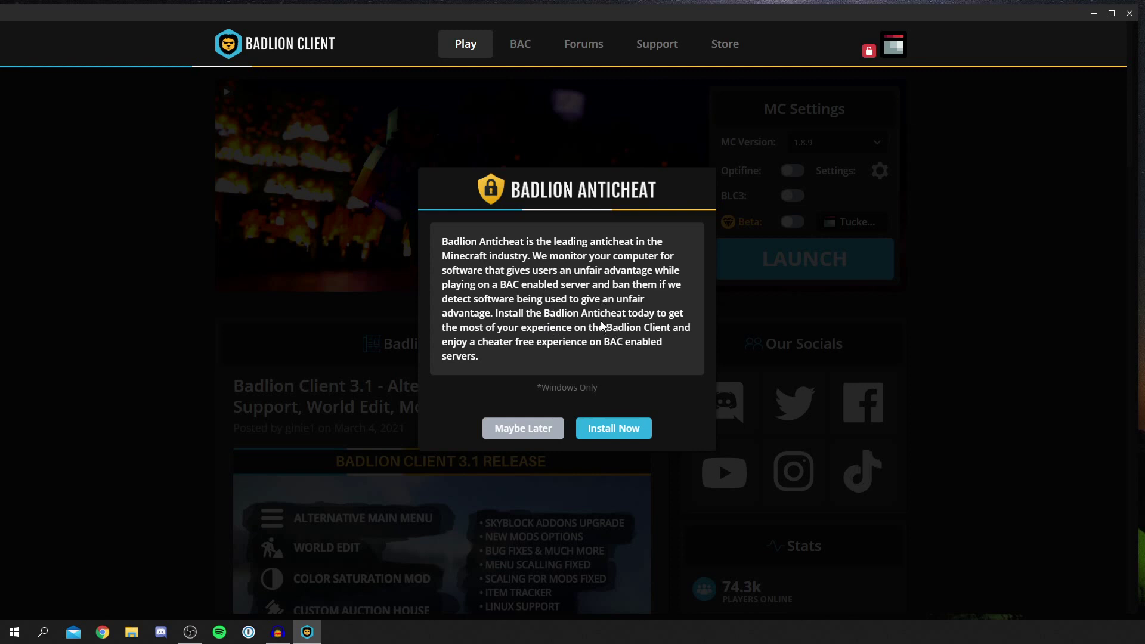
Dismiss the anticheat offer, keep Minecraft 1.8.9, and turn Optifine on.
click(528, 433)
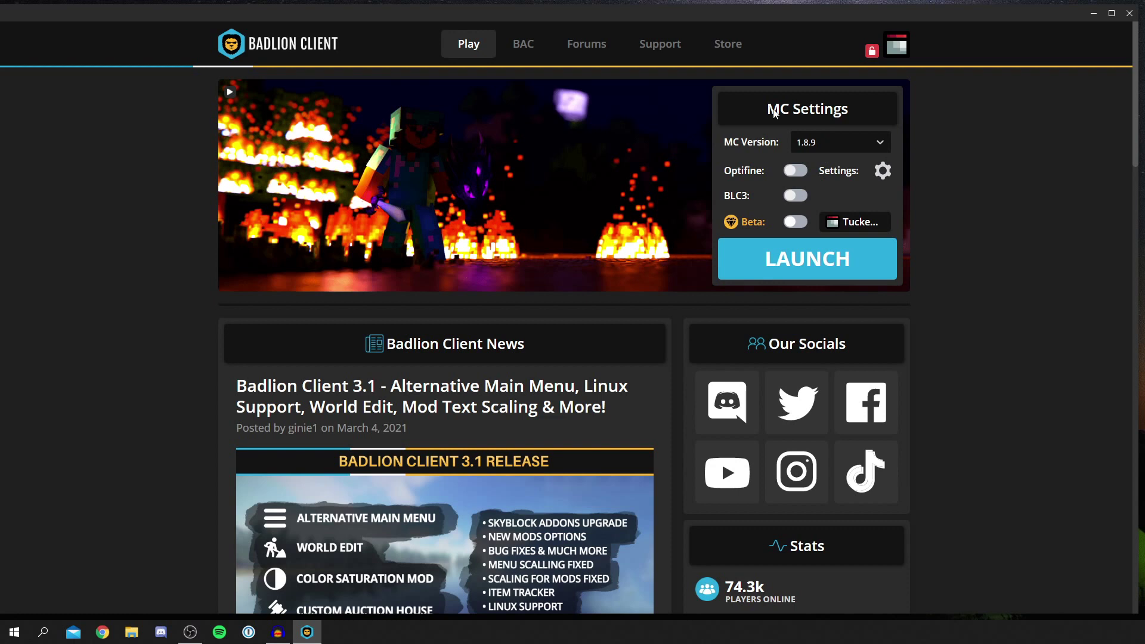
click(840, 146)
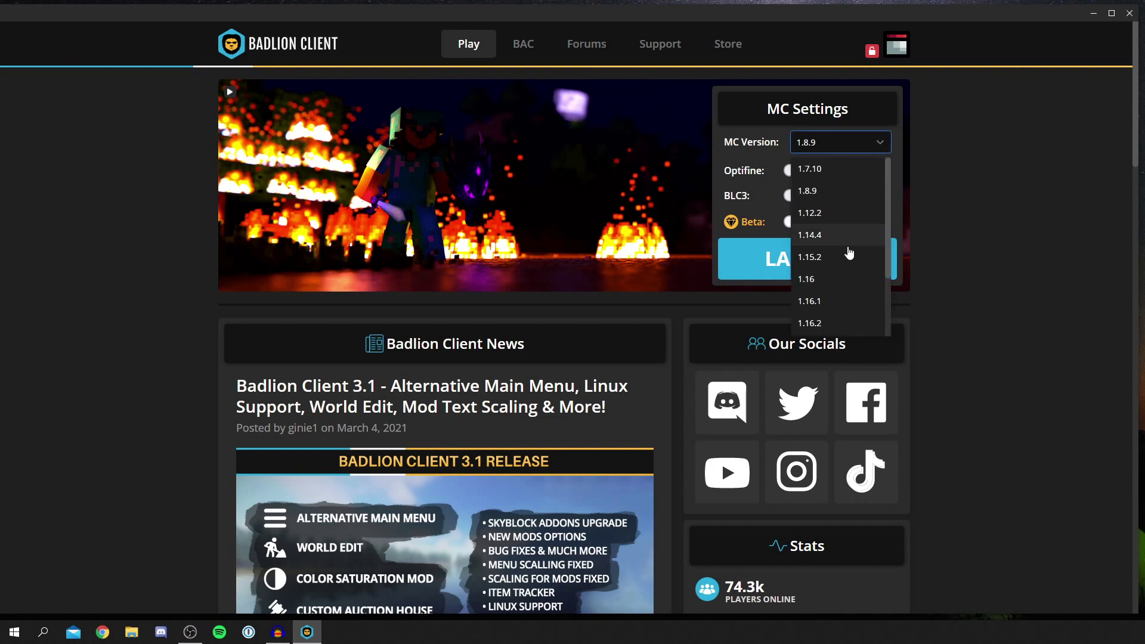
click(813, 116)
click(799, 172)
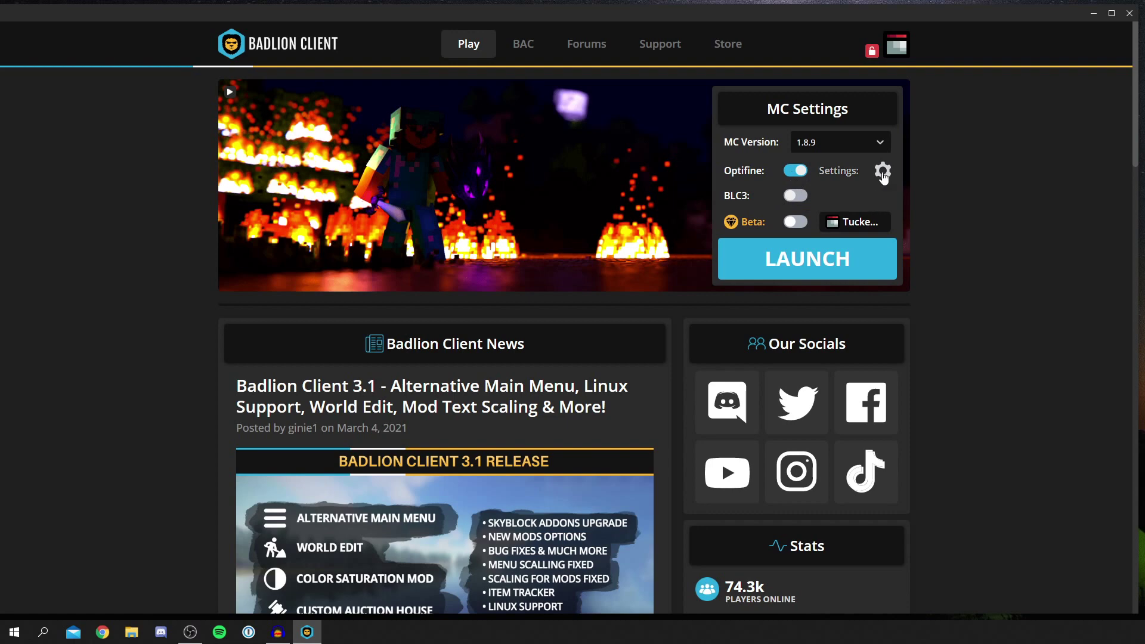
Raise allocated RAM from 2048 MB to 4352 MB and launch Minecraft 1.8.9.
click(882, 171)
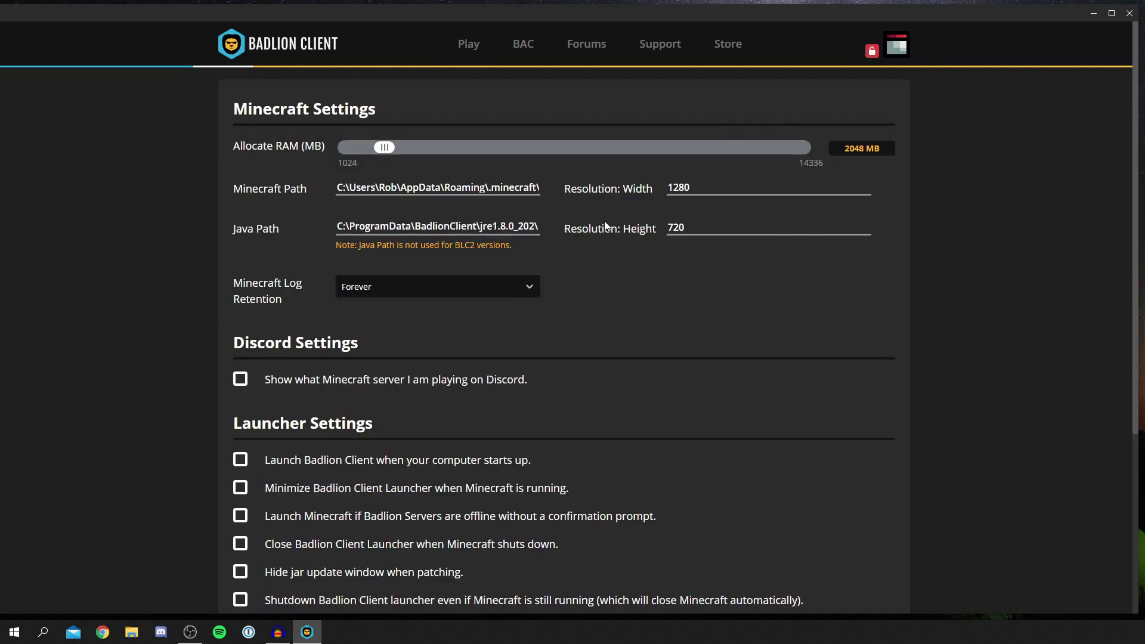
drag(396, 147, 463, 157)
click(472, 54)
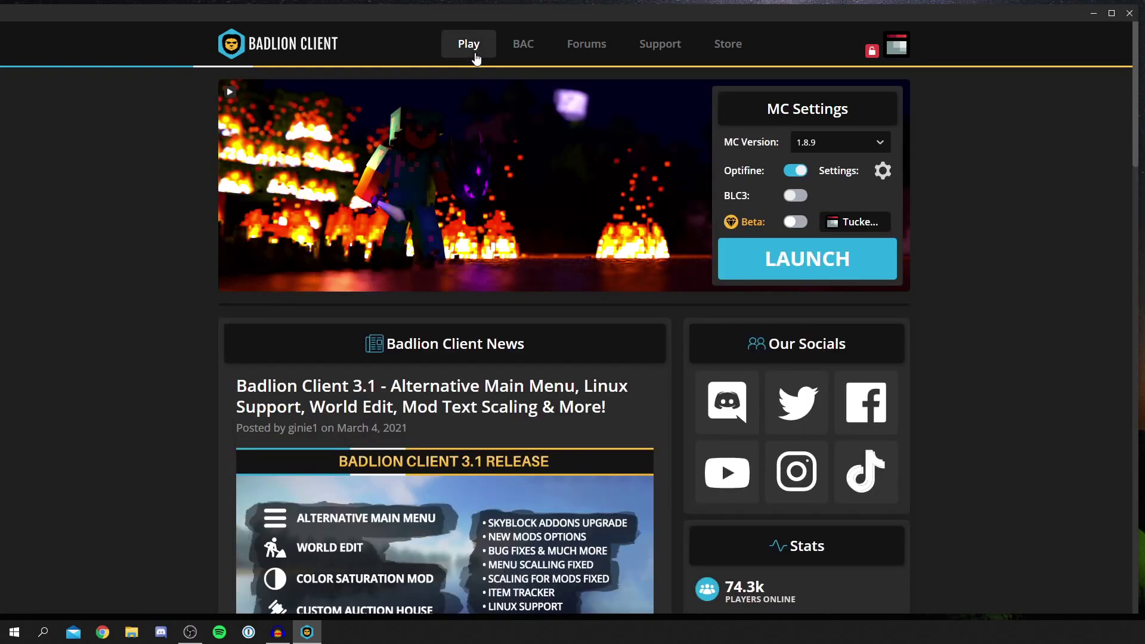
click(868, 173)
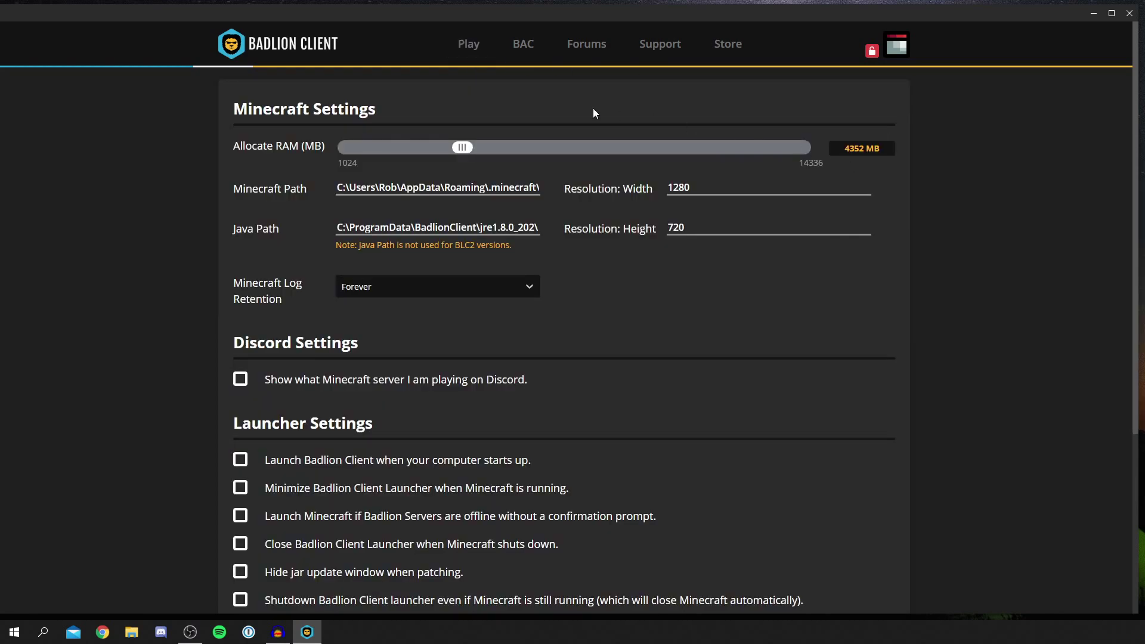
click(483, 54)
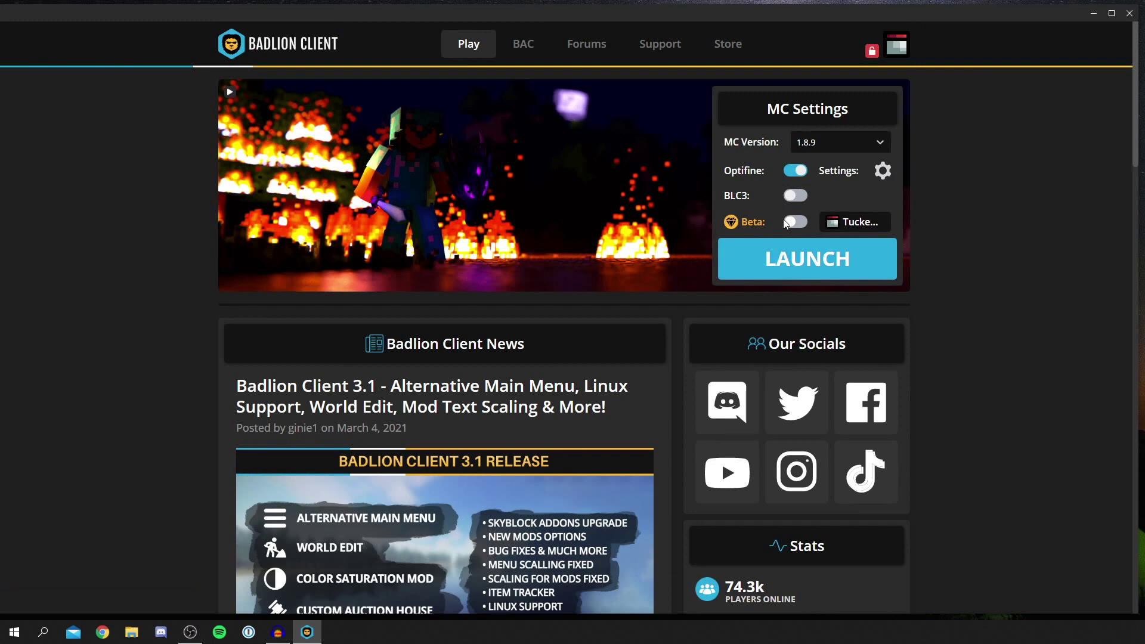
click(794, 255)
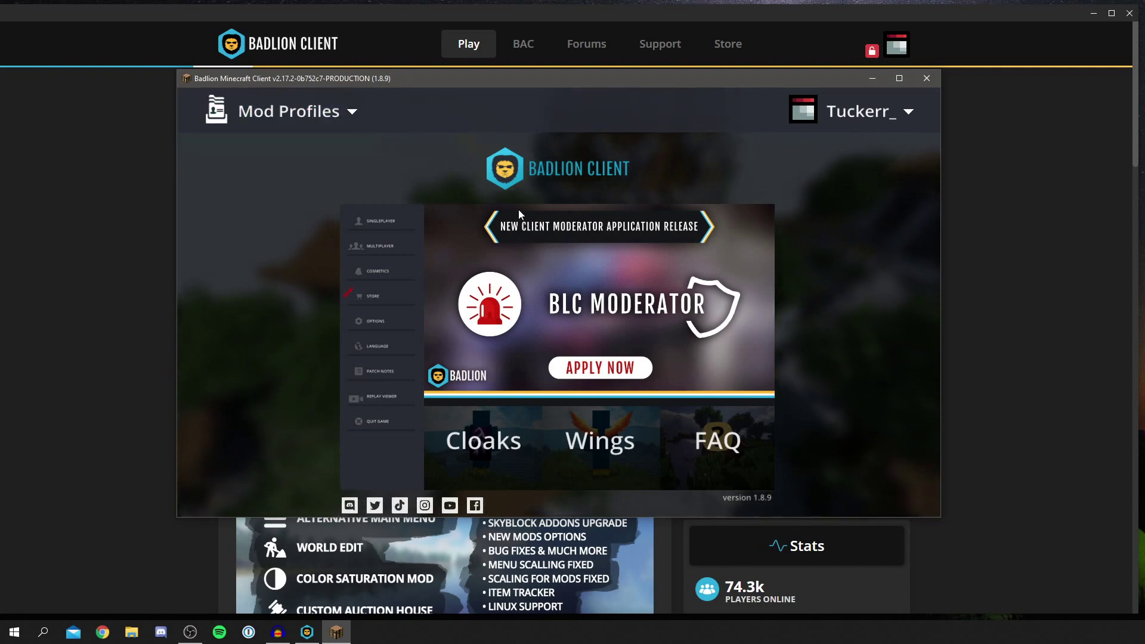
Glance at the Mod Profiles panel, maximize the Minecraft 1.8.9 window, and open the Singleplayer world list.
click(273, 108)
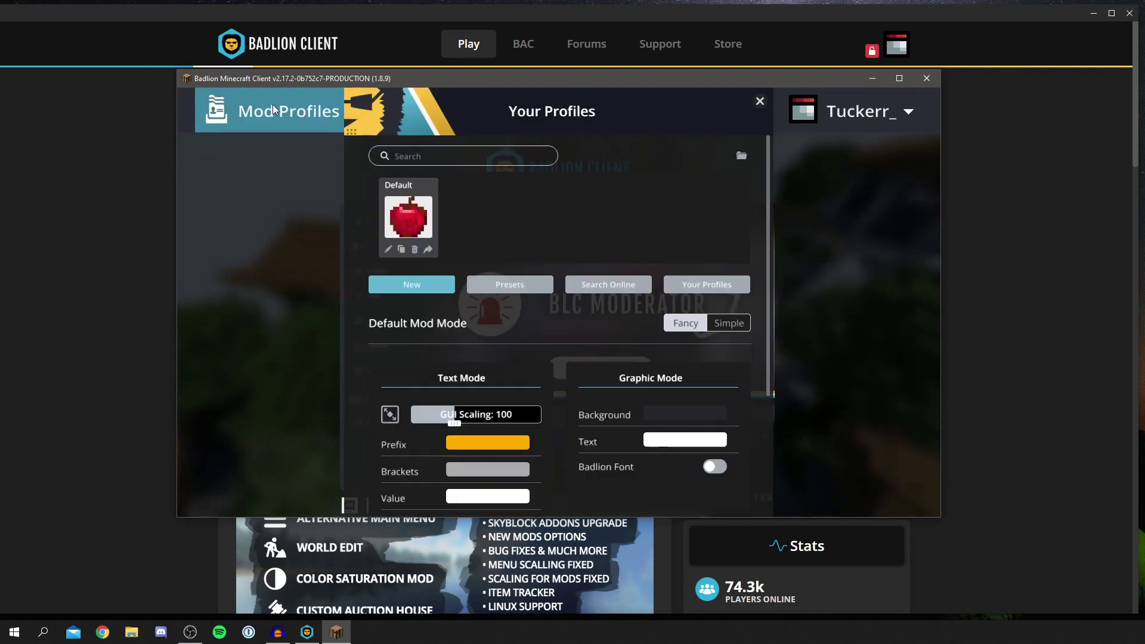
click(760, 101)
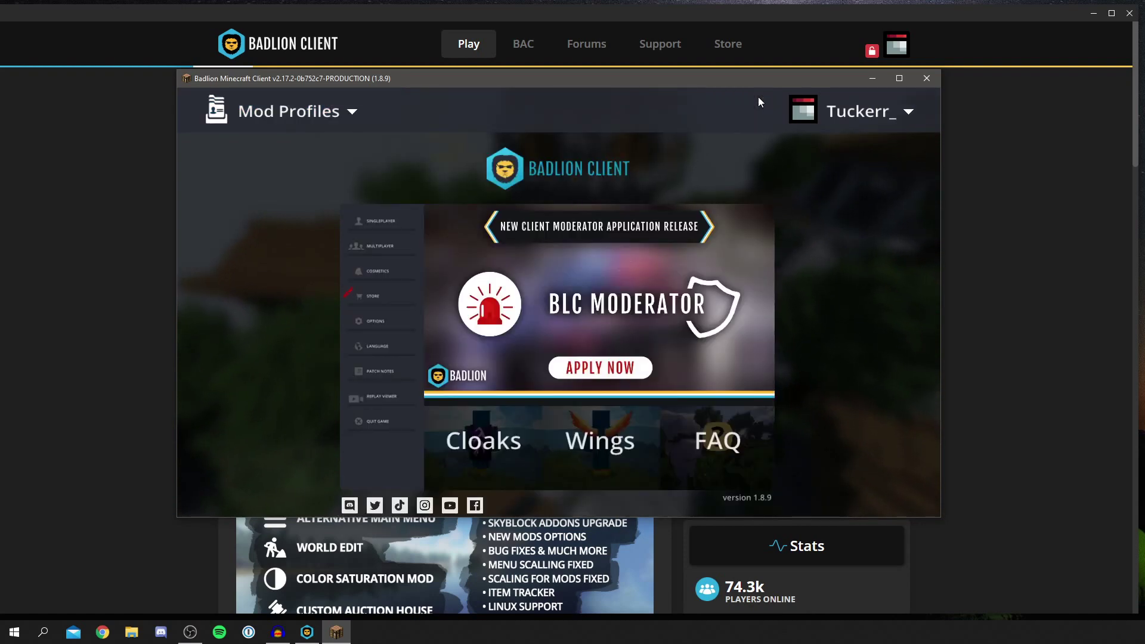
click(900, 78)
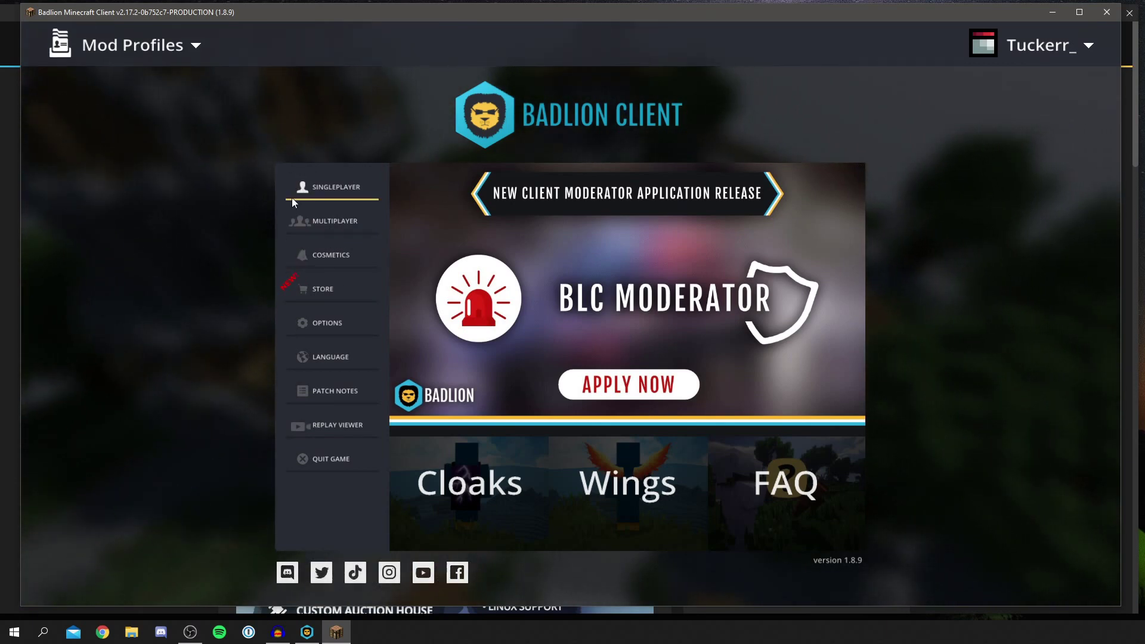
click(311, 185)
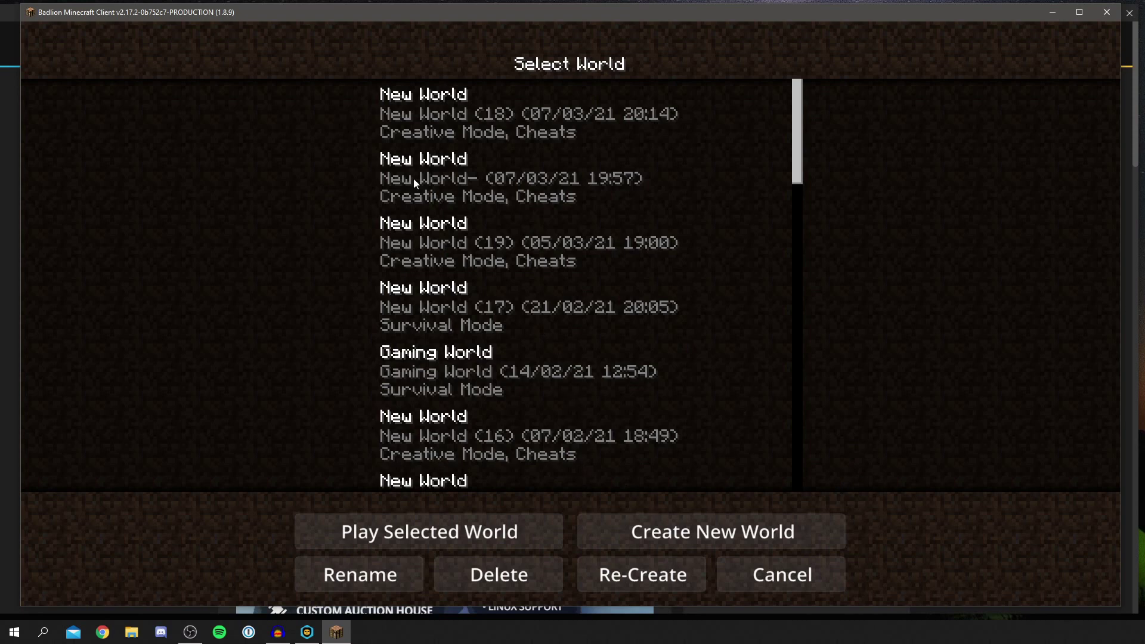
Create a Survival world named New World, then switch to third-person view with F5.
click(750, 535)
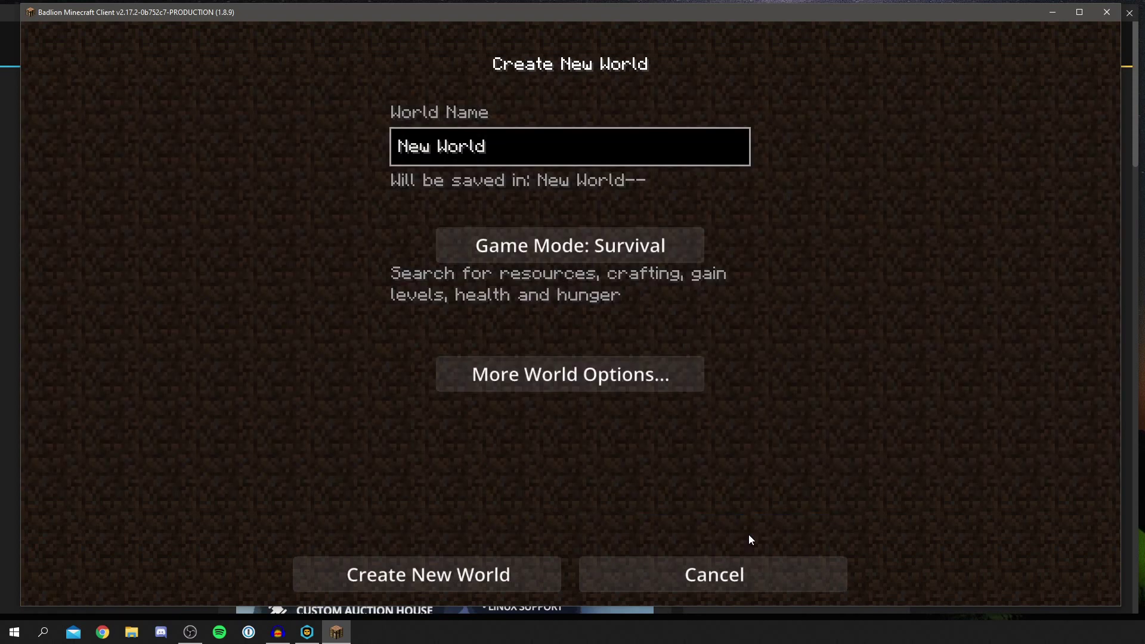
click(472, 579)
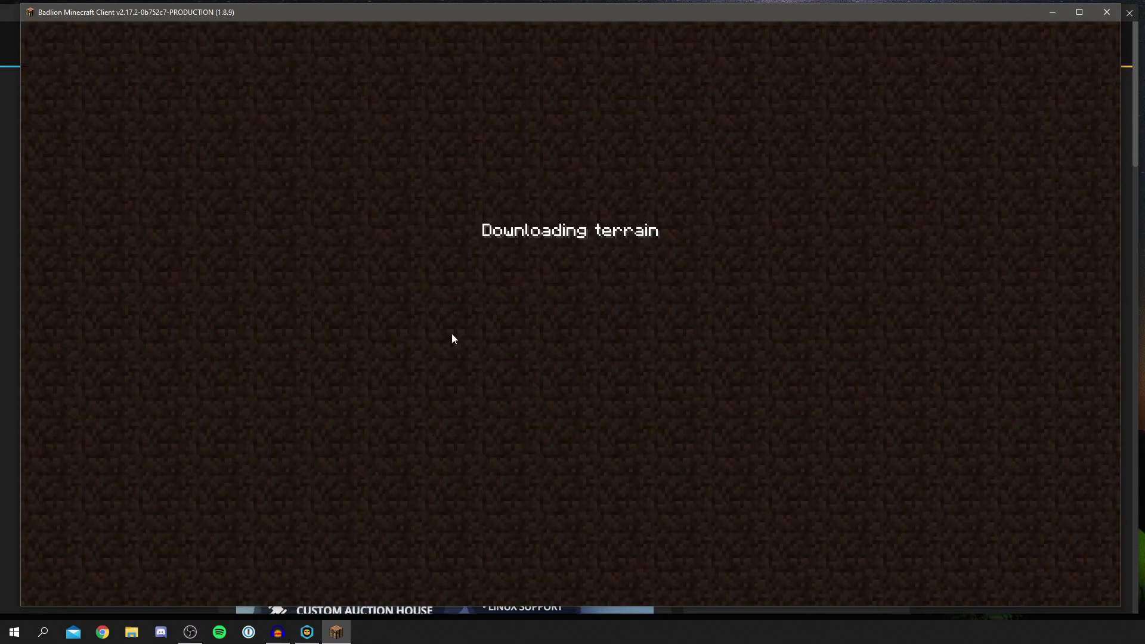
key(F5)
key(F5)
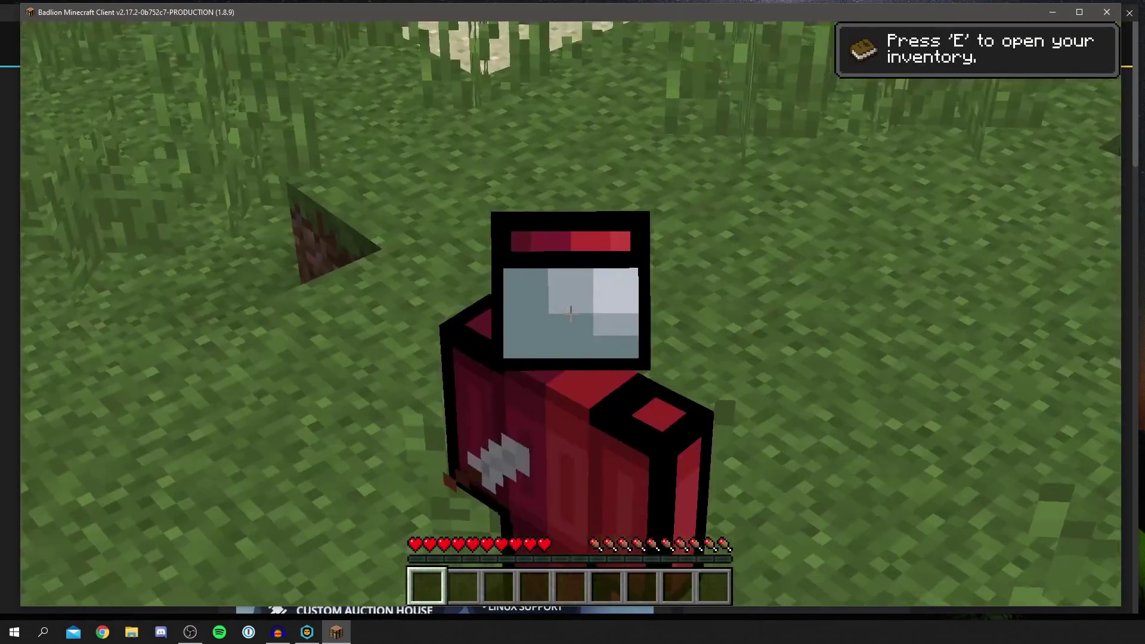